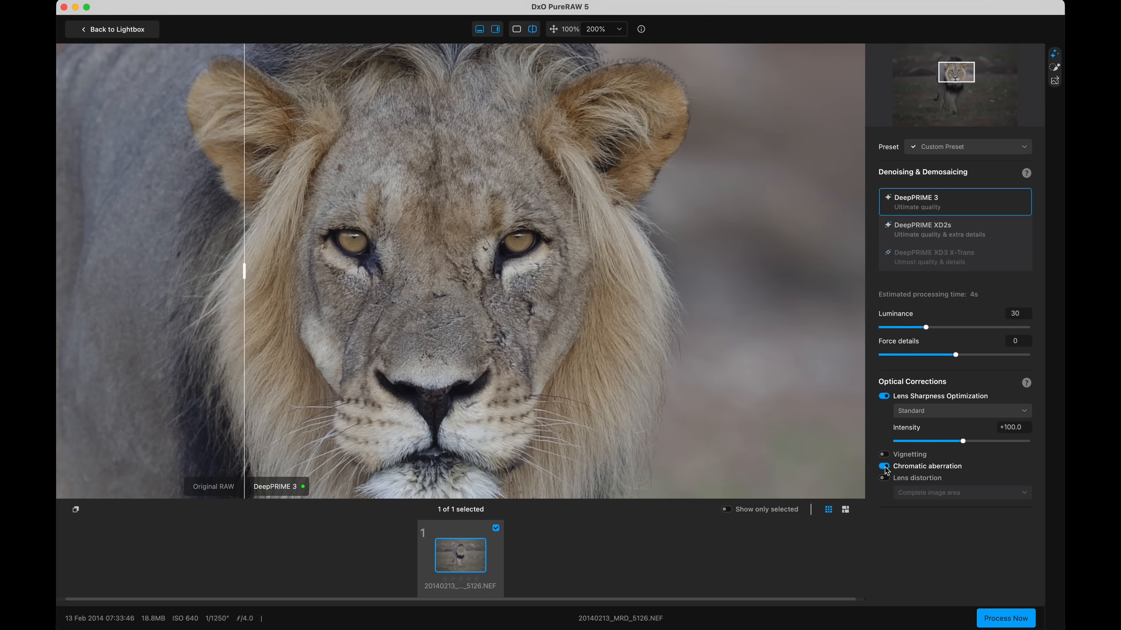
- Process the lion RAW file with DeepPRIME 3, and in Lightroom Classic set the photo's profile to Adobe Standard
{"action": "left_click", "coordinate": [1005, 620]}
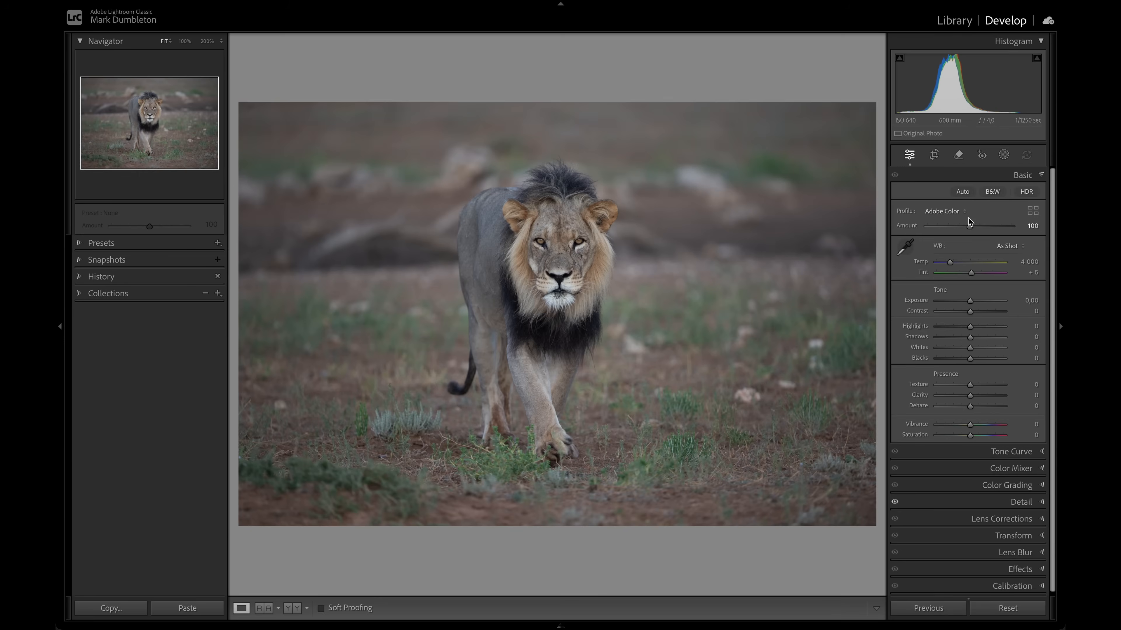
{"action": "left_click", "coordinate": [968, 212]}
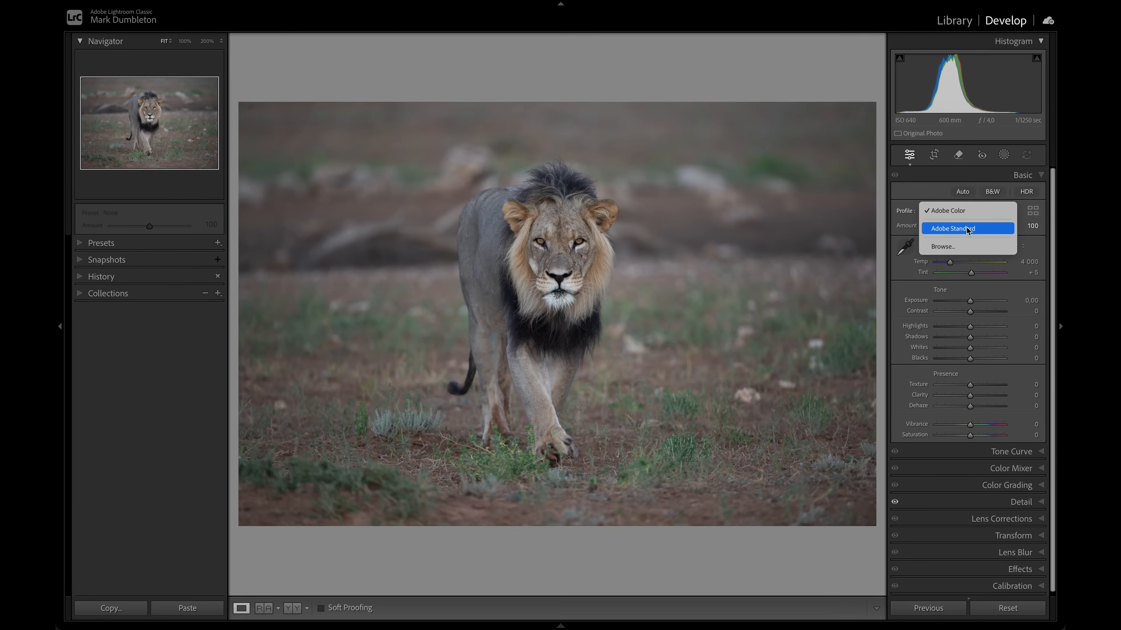
{"action": "left_click", "coordinate": [967, 229]}
{"action": "left_click", "coordinate": [1015, 501]}
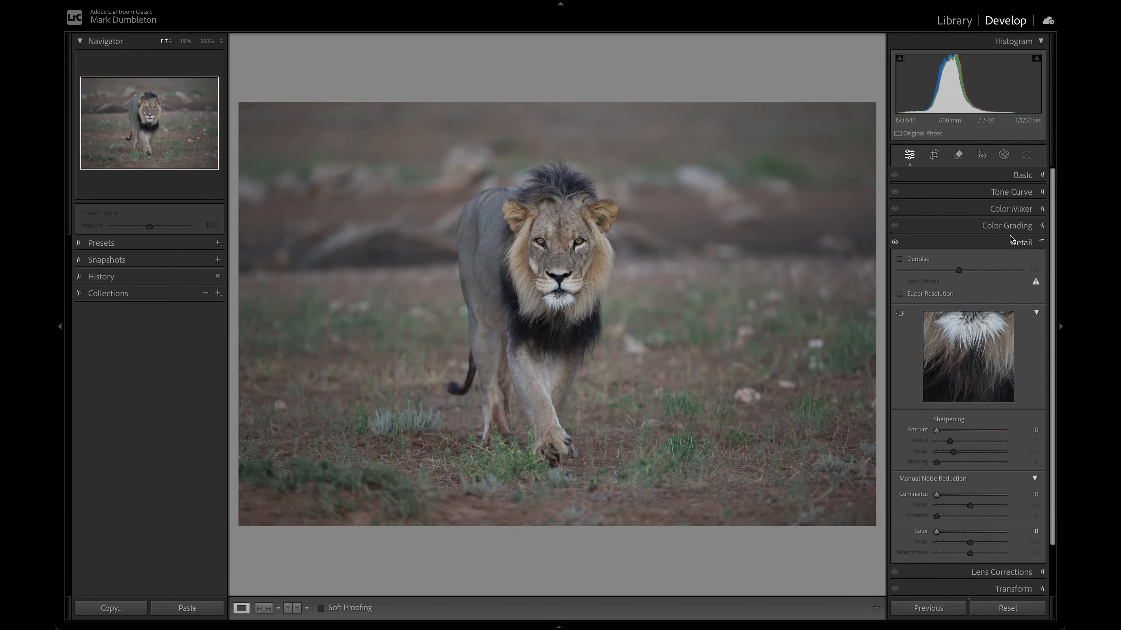
{"action": "left_click", "coordinate": [1021, 175]}
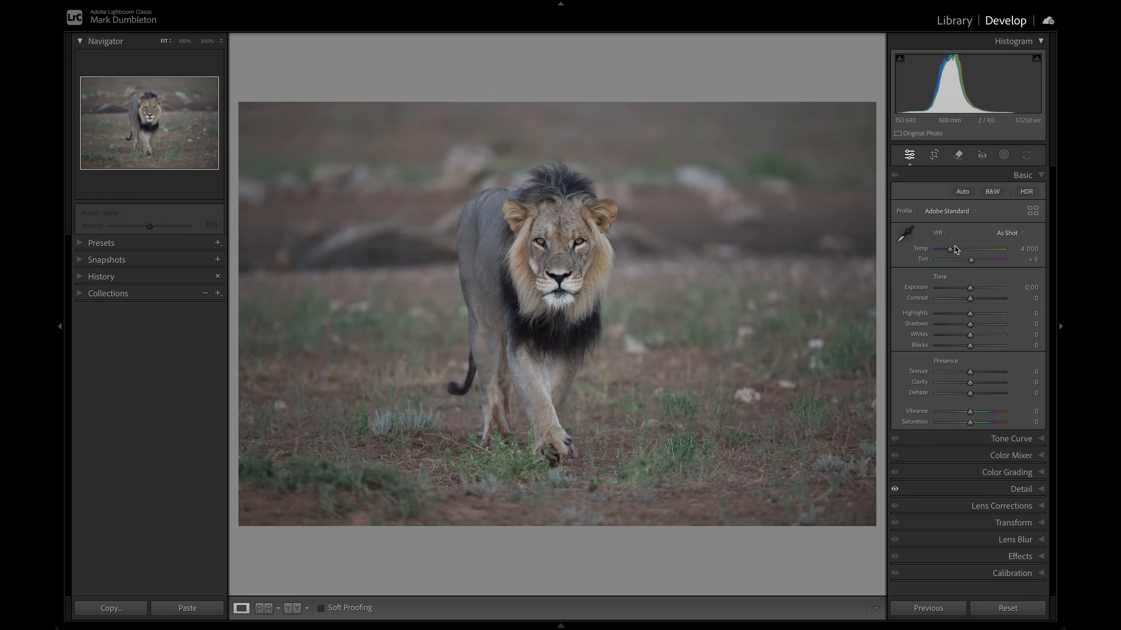
- Adjust the photo's basic settings to Temp 4086, Exposure −0.50, Whites +52 and Blacks +23
{"action": "left_click_drag", "start_coordinate": [951, 249], "coordinate": [952, 249]}
{"action": "left_click_drag", "start_coordinate": [970, 291], "coordinate": [972, 291]}
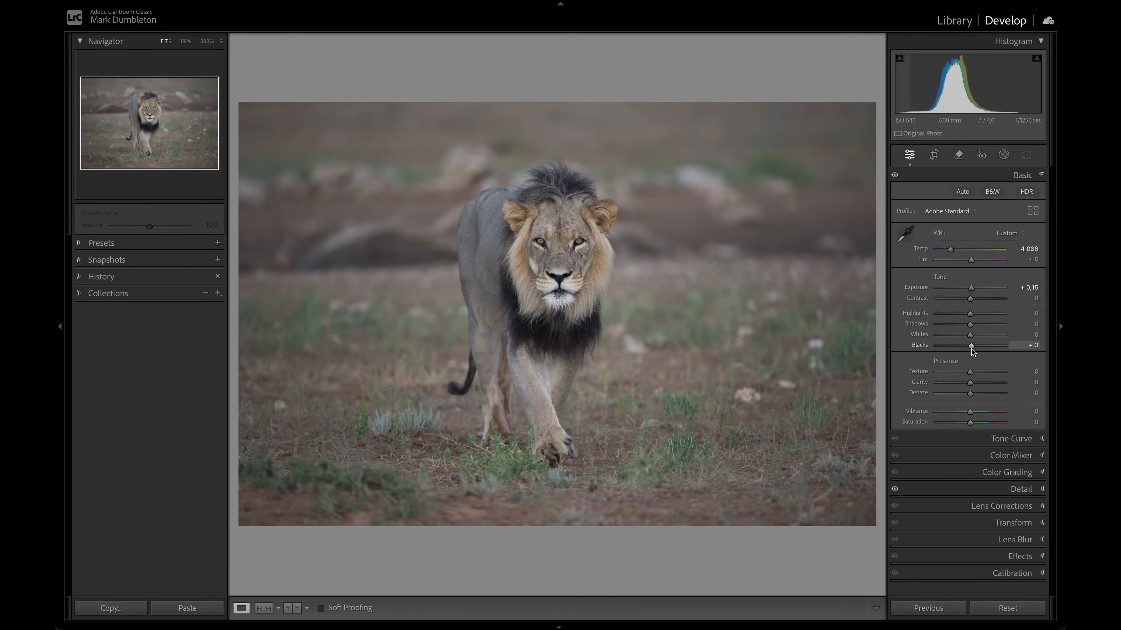
{"action": "left_click_drag", "start_coordinate": [972, 349], "coordinate": [986, 336]}
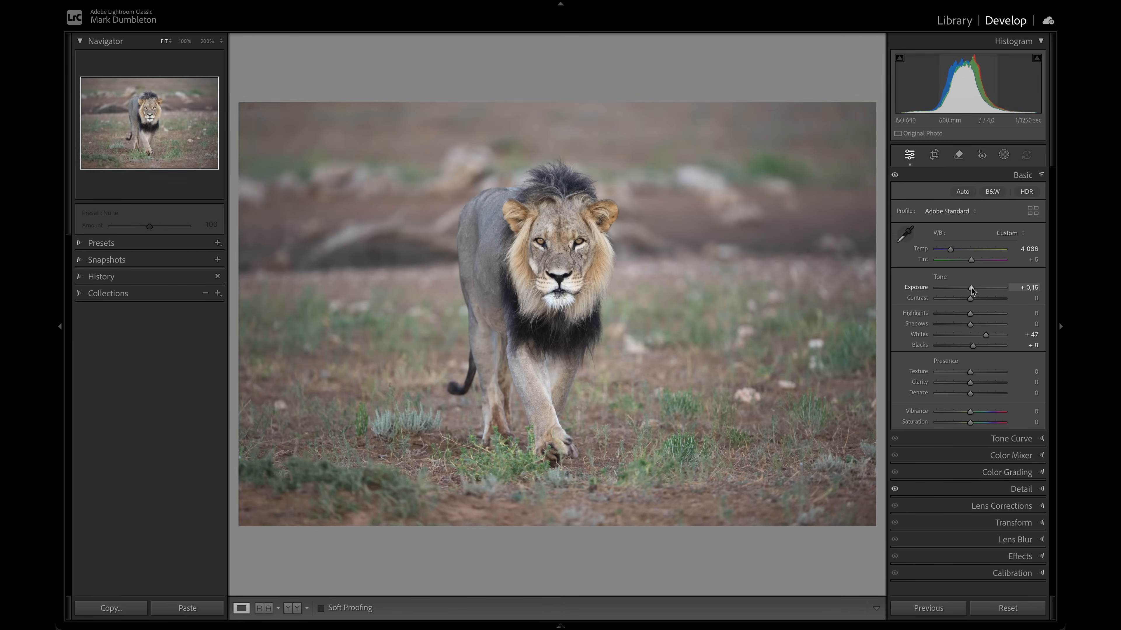
{"action": "left_click_drag", "start_coordinate": [973, 288], "coordinate": [969, 287]}
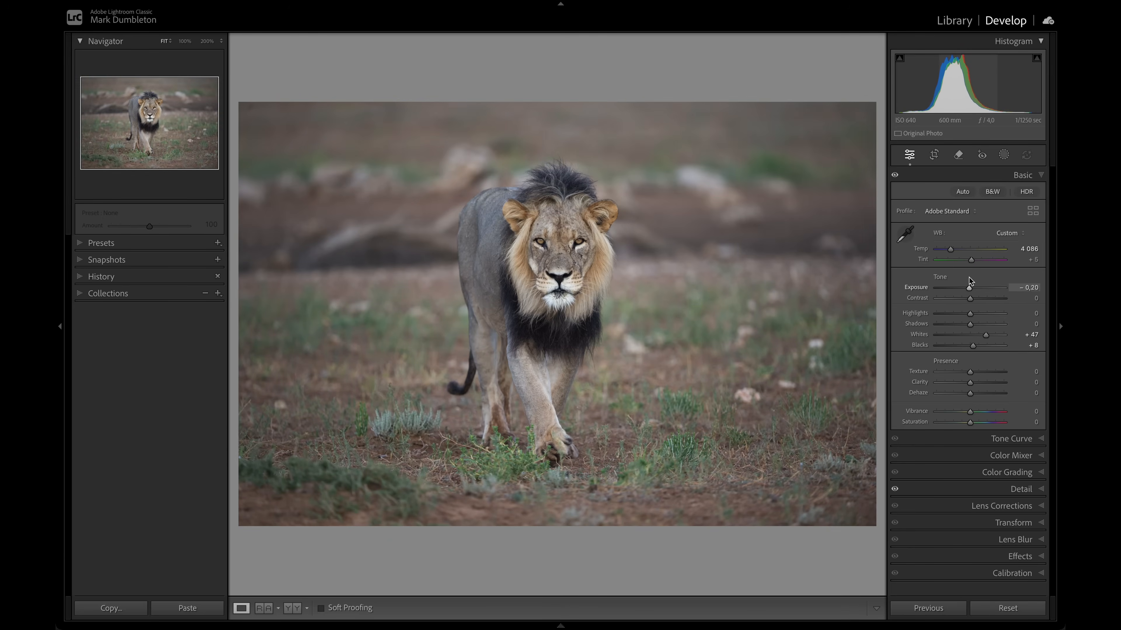
{"action": "left_click_drag", "start_coordinate": [969, 288], "coordinate": [968, 289]}
{"action": "left_click_drag", "start_coordinate": [986, 336], "coordinate": [988, 337]}
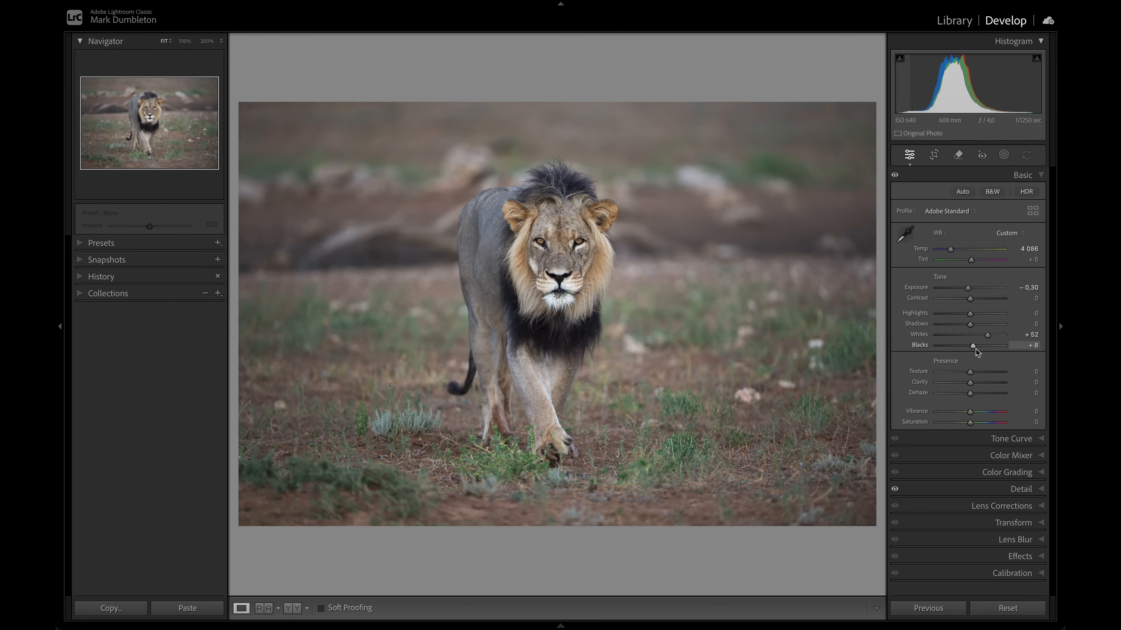
{"action": "left_click_drag", "start_coordinate": [976, 348], "coordinate": [978, 347]}
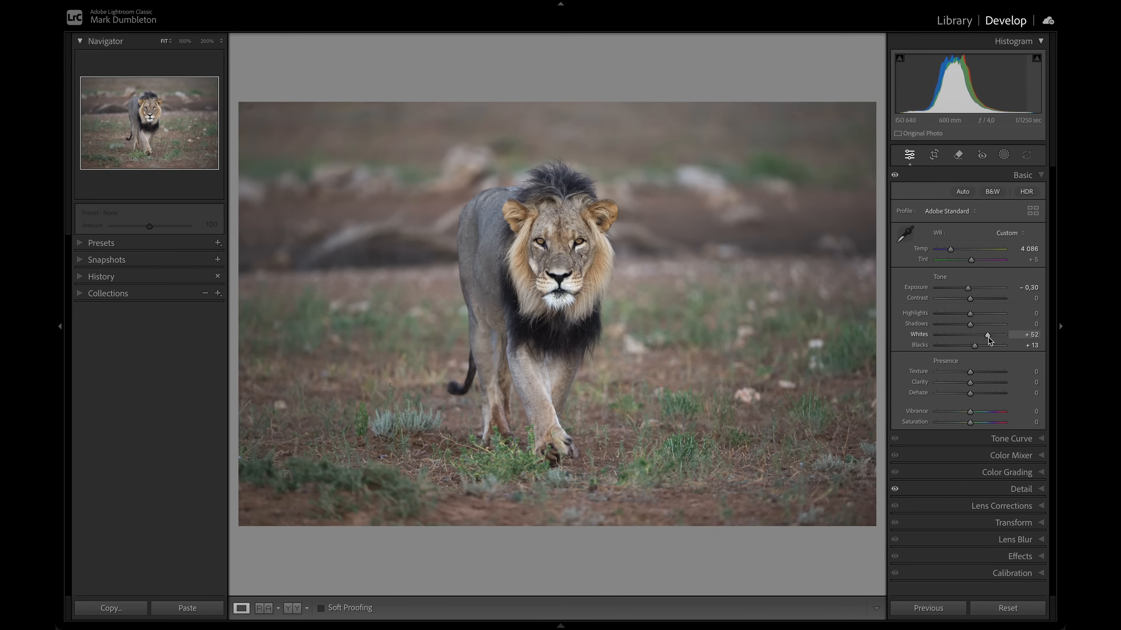
{"action": "left_click_drag", "start_coordinate": [969, 288], "coordinate": [968, 285]}
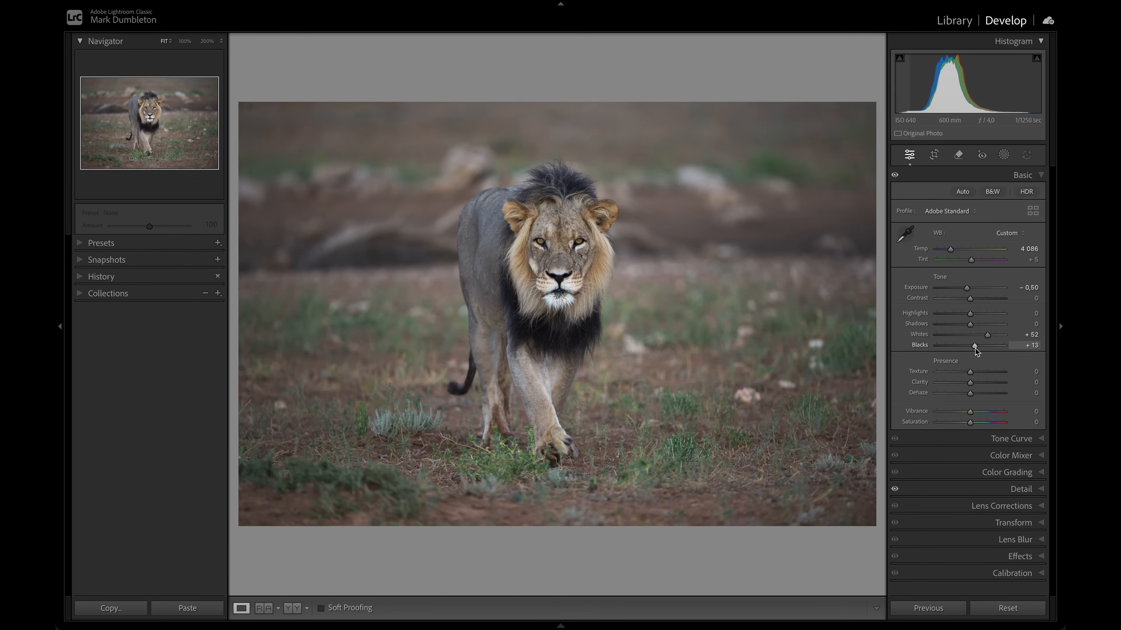
{"action": "left_click_drag", "start_coordinate": [975, 348], "coordinate": [979, 349]}
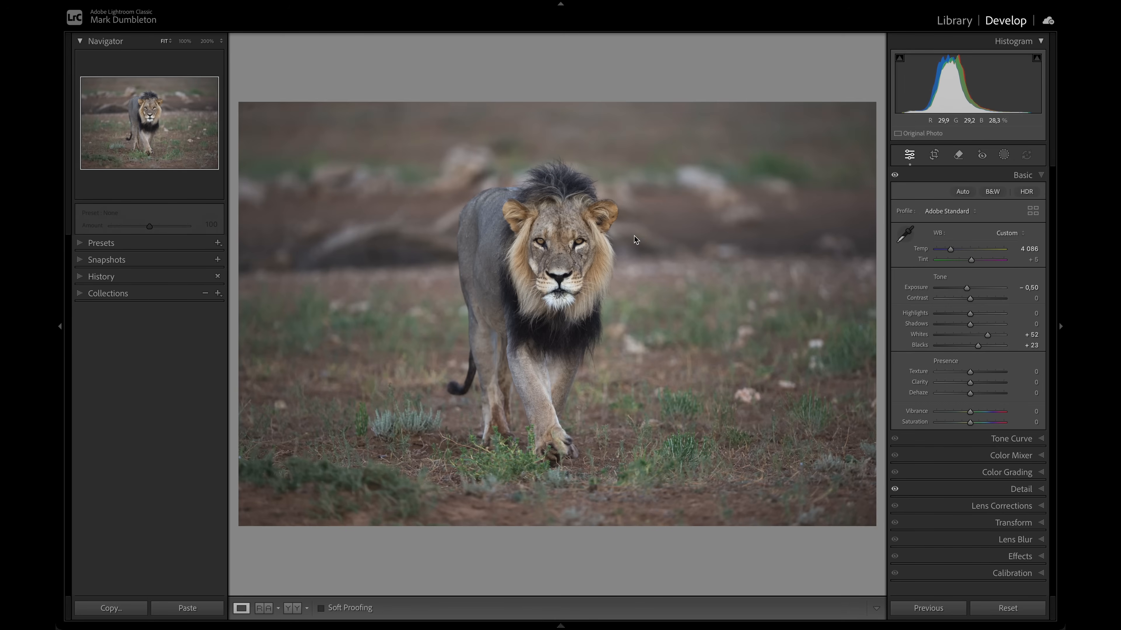
- Add a small radial gradient mask over the lion's chin with Exposure −0.10 and Highlights −90
{"action": "key", "text": "super+minus"}
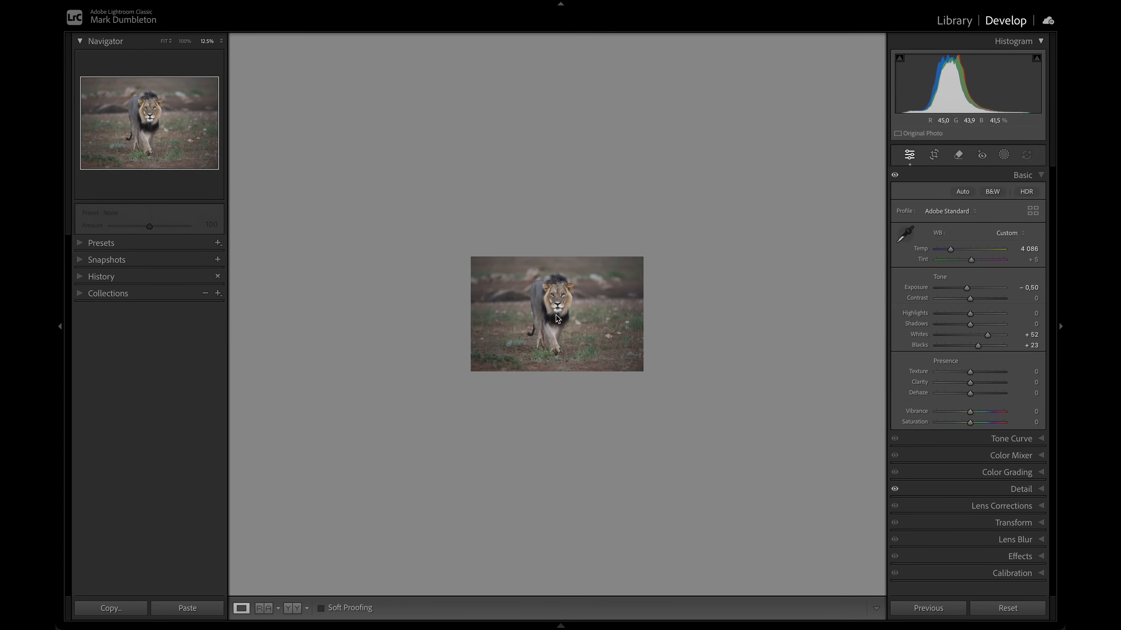
{"action": "left_click", "coordinate": [165, 42]}
{"action": "left_click", "coordinate": [1003, 154]}
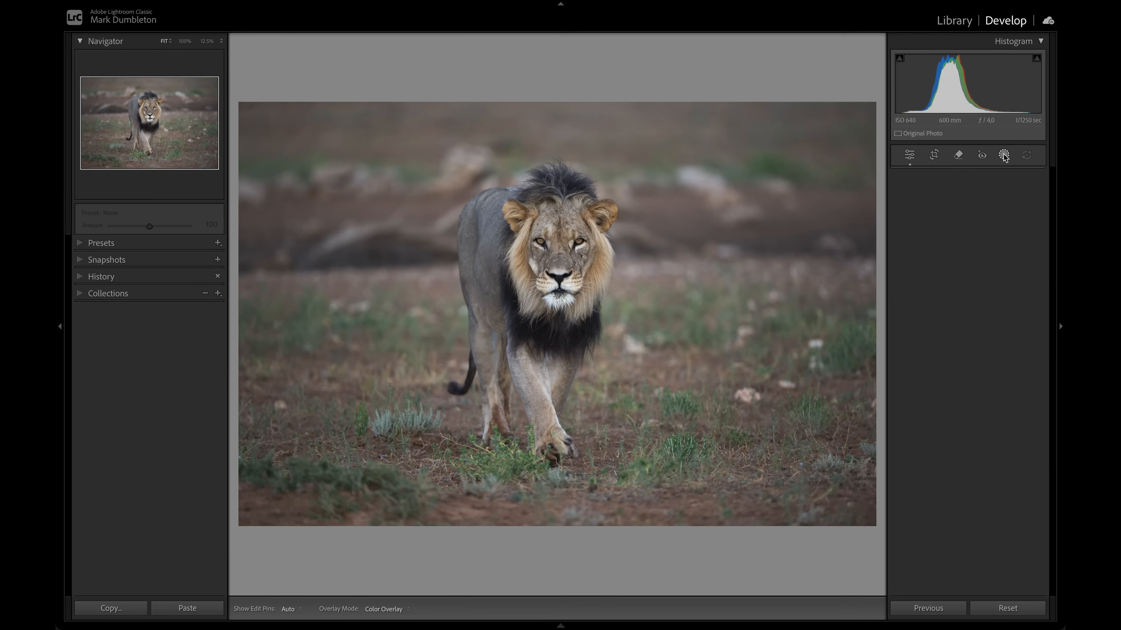
{"action": "left_click", "coordinate": [939, 301]}
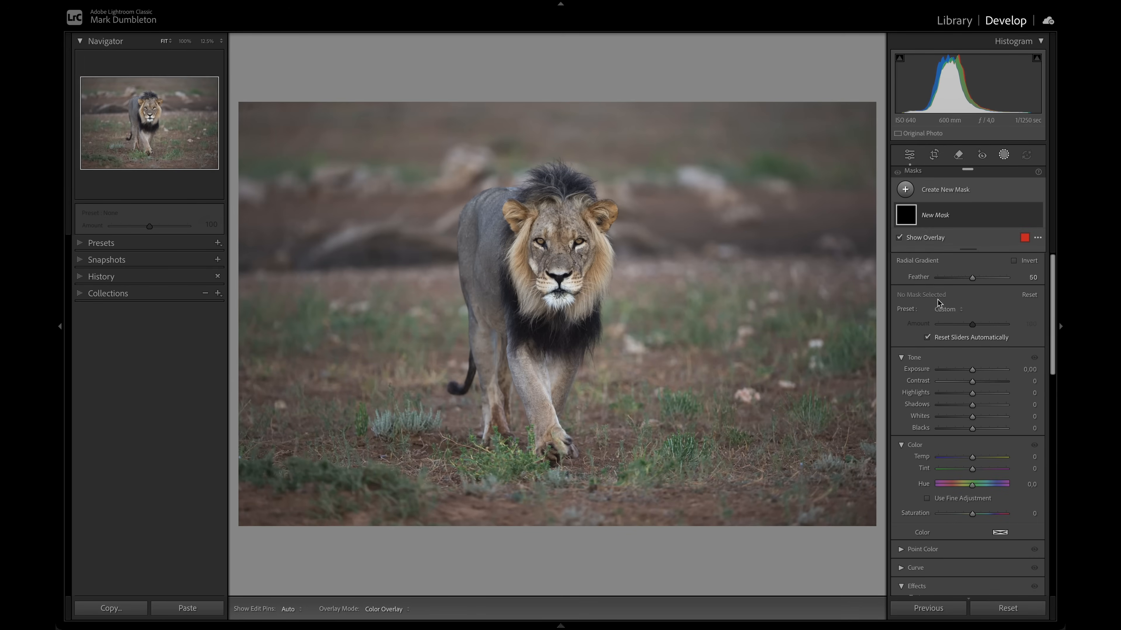
{"action": "left_click_drag", "start_coordinate": [557, 289], "coordinate": [589, 321]}
{"action": "left_click_drag", "start_coordinate": [972, 393], "coordinate": [971, 370]}
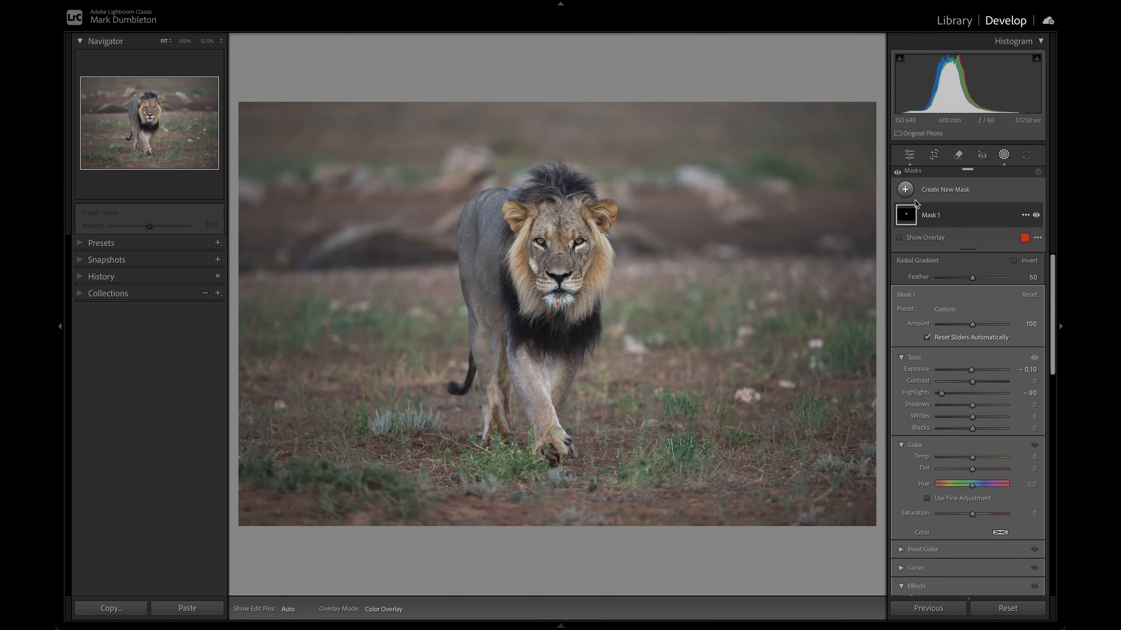
- Add a second radial gradient mask over the lion's upper front legs with Exposure −0.28
{"action": "left_click", "coordinate": [905, 190]}
{"action": "left_click", "coordinate": [956, 338]}
{"action": "left_click_drag", "start_coordinate": [548, 366], "coordinate": [574, 408]}
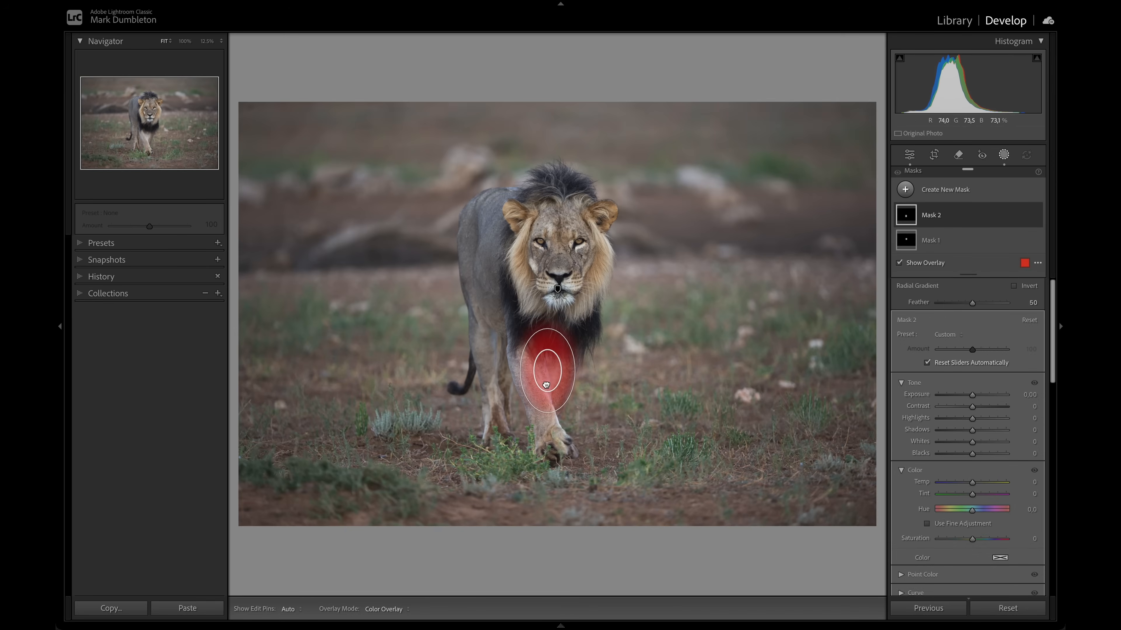
{"action": "left_click_drag", "start_coordinate": [976, 398], "coordinate": [970, 397]}
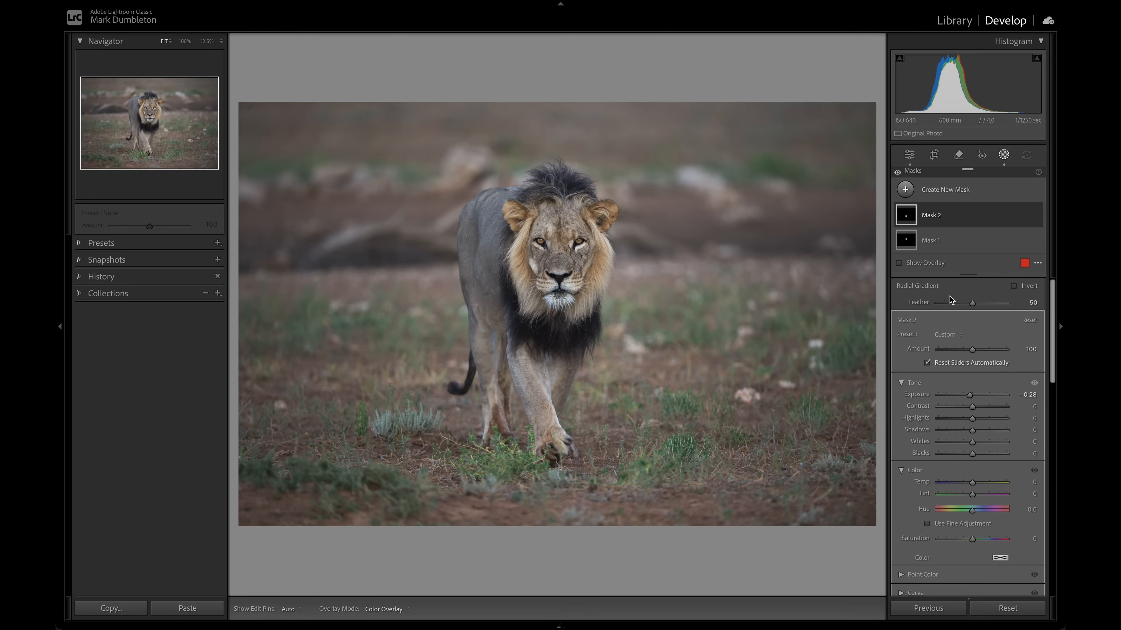
- Compare the photo with and without the masks by toggling their visibility
{"action": "left_click", "coordinate": [898, 173]}
{"action": "left_click", "coordinate": [898, 173]}
{"action": "left_click", "coordinate": [898, 173]}
{"action": "left_click", "coordinate": [898, 173]}
{"action": "left_click", "coordinate": [898, 173]}
{"action": "left_click", "coordinate": [898, 173]}
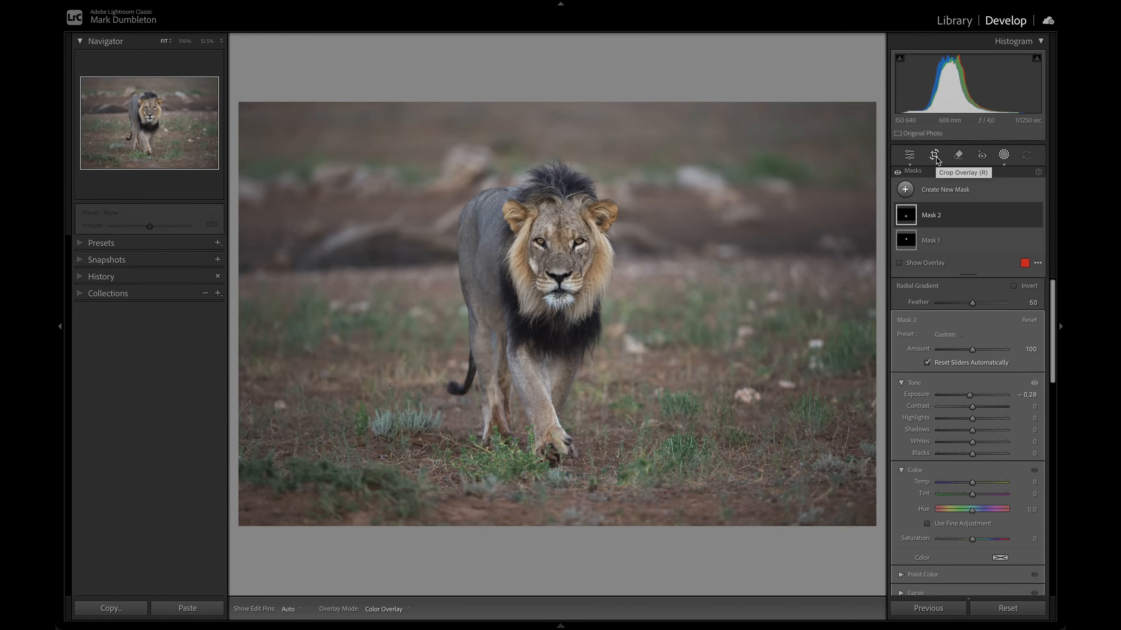
- Crop the photo tighter at its original aspect ratio and reframe it so the lion stands near the left third
{"action": "left_click", "coordinate": [936, 156]}
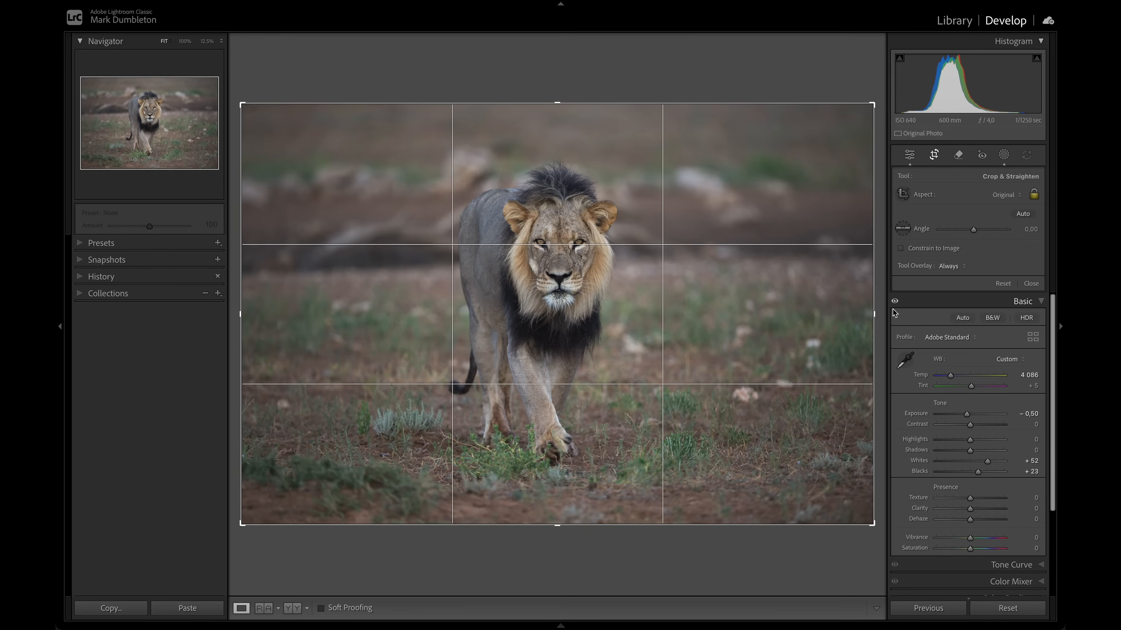
{"action": "left_click_drag", "start_coordinate": [875, 314], "coordinate": [834, 319]}
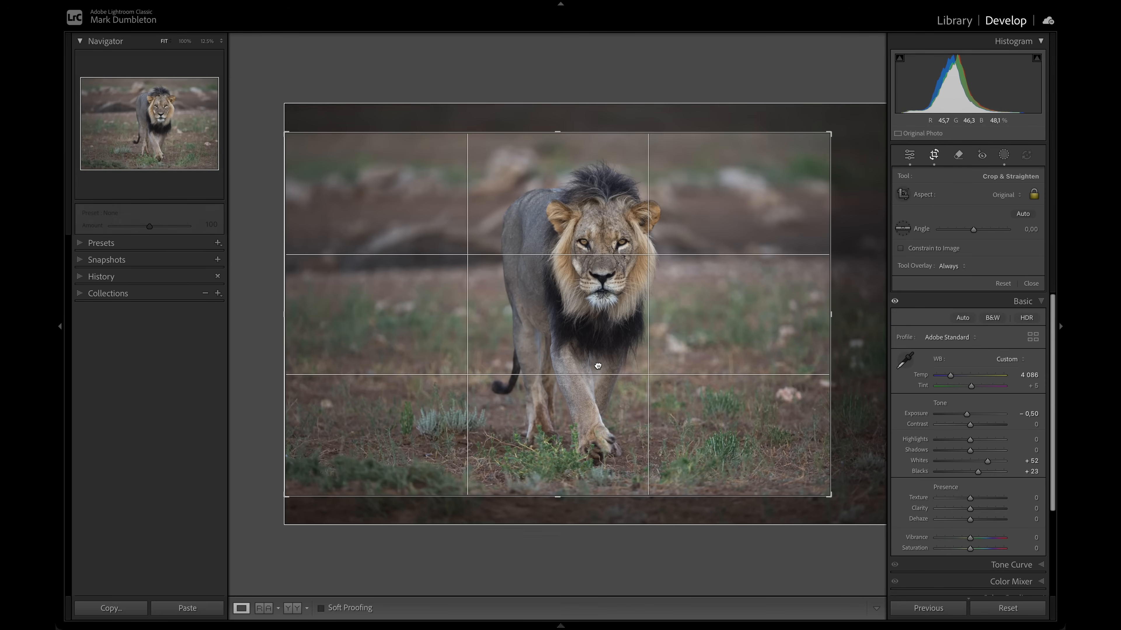
{"action": "left_click_drag", "start_coordinate": [598, 366], "coordinate": [599, 366]}
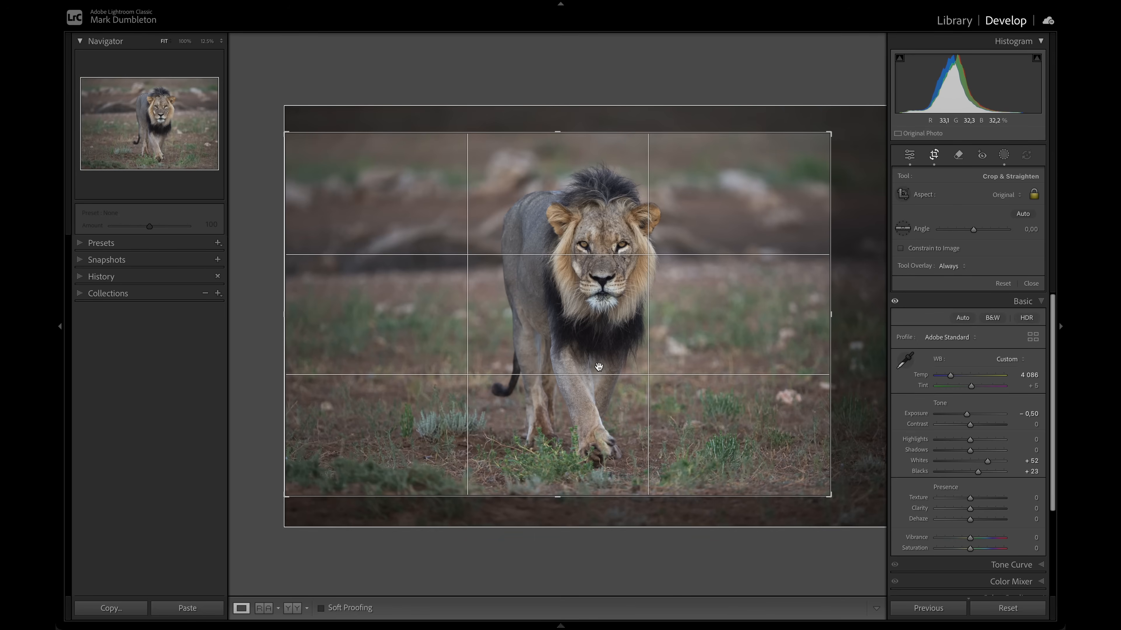
{"action": "left_click_drag", "start_coordinate": [711, 345], "coordinate": [620, 340]}
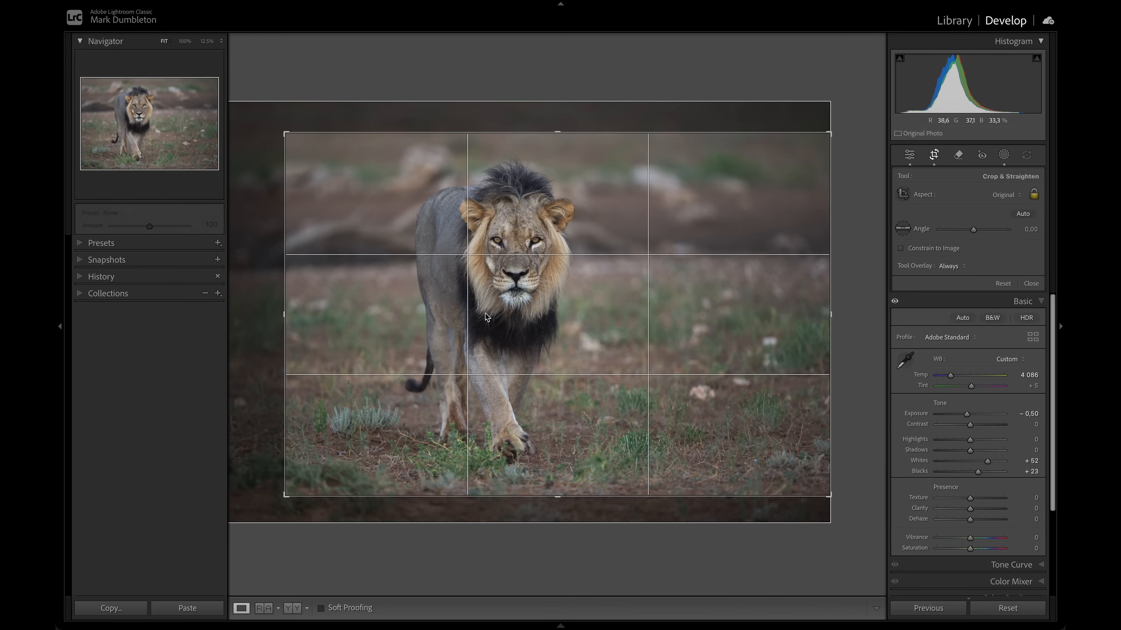
- Try a portrait crop, set the aspect ratio to 2 x 3 / 4 x 6 and return the crop to landscape
{"action": "key", "text": "x"}
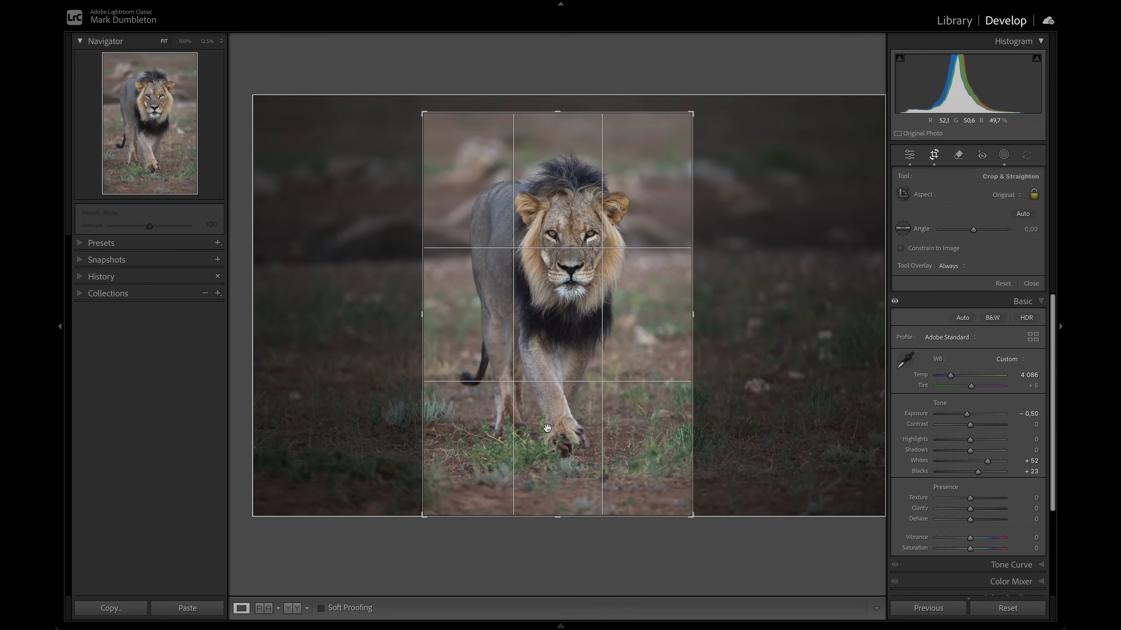
{"action": "left_click", "coordinate": [1006, 194]}
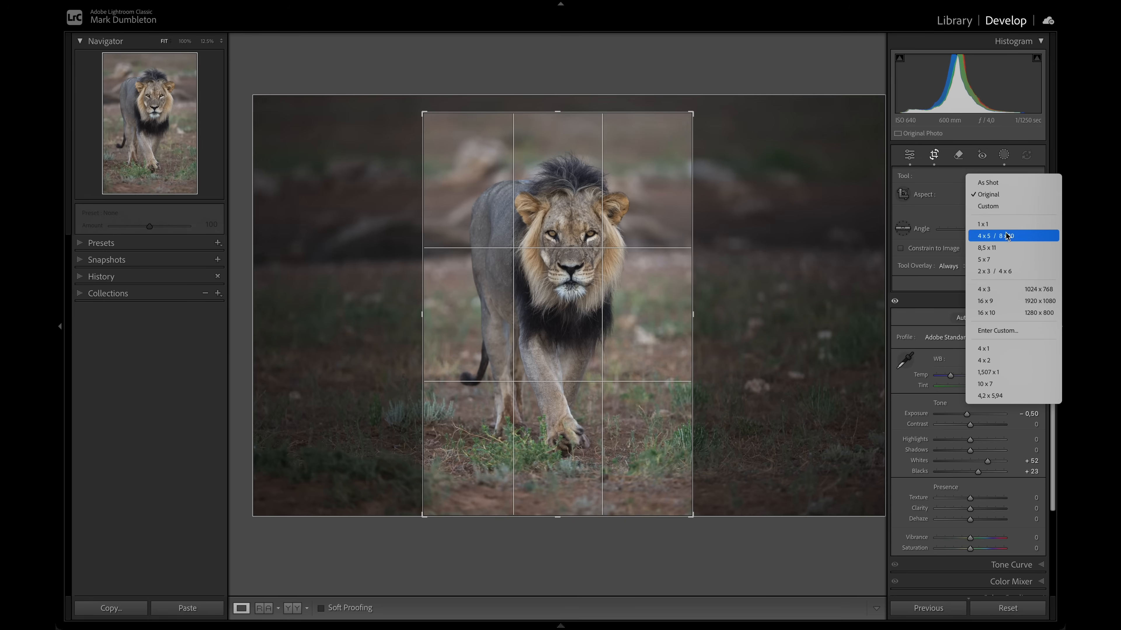
{"action": "left_click", "coordinate": [1005, 272]}
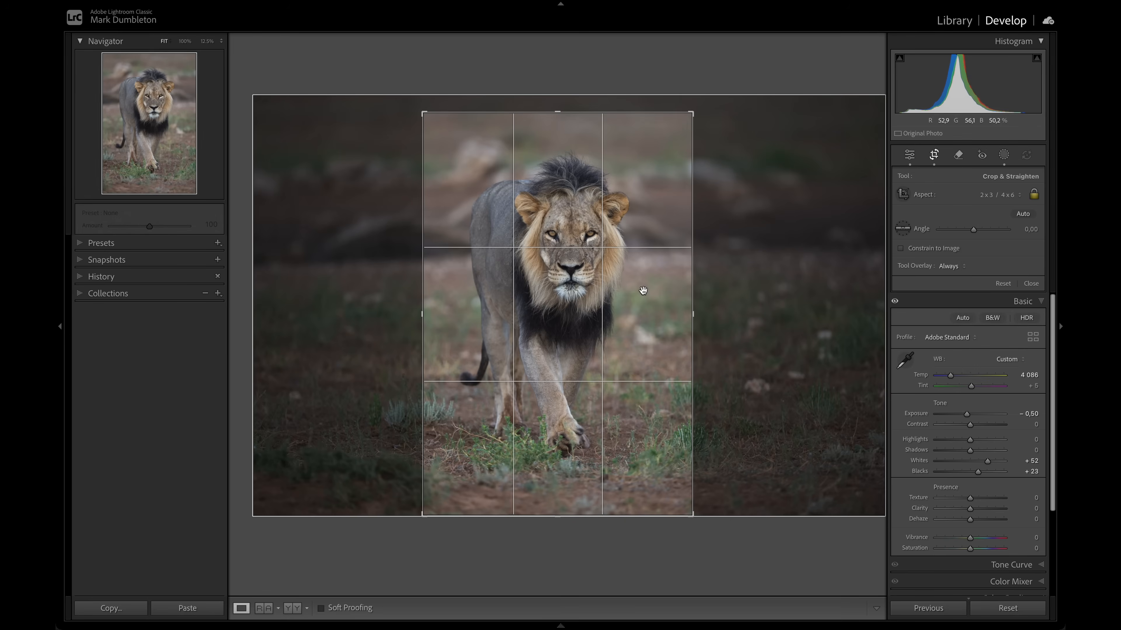
{"action": "key", "text": "x"}
- Enlarge the landscape crop around the whole lion, keep the lion near the left third and apply the crop
{"action": "left_click_drag", "start_coordinate": [758, 175], "coordinate": [794, 139]}
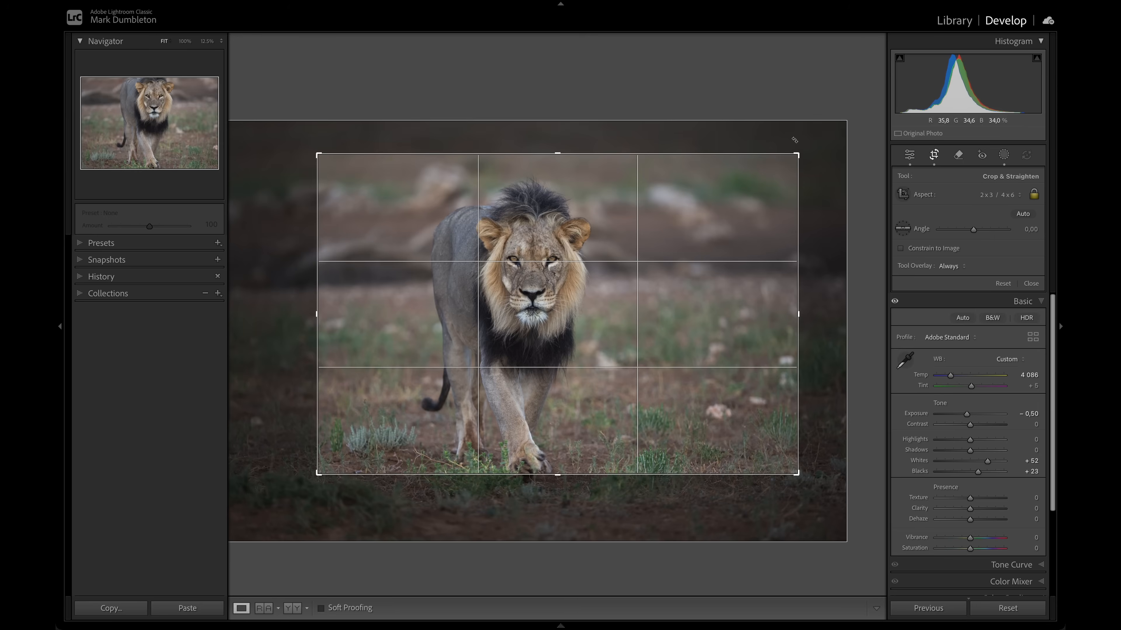
{"action": "left_click_drag", "start_coordinate": [798, 474], "coordinate": [846, 507]}
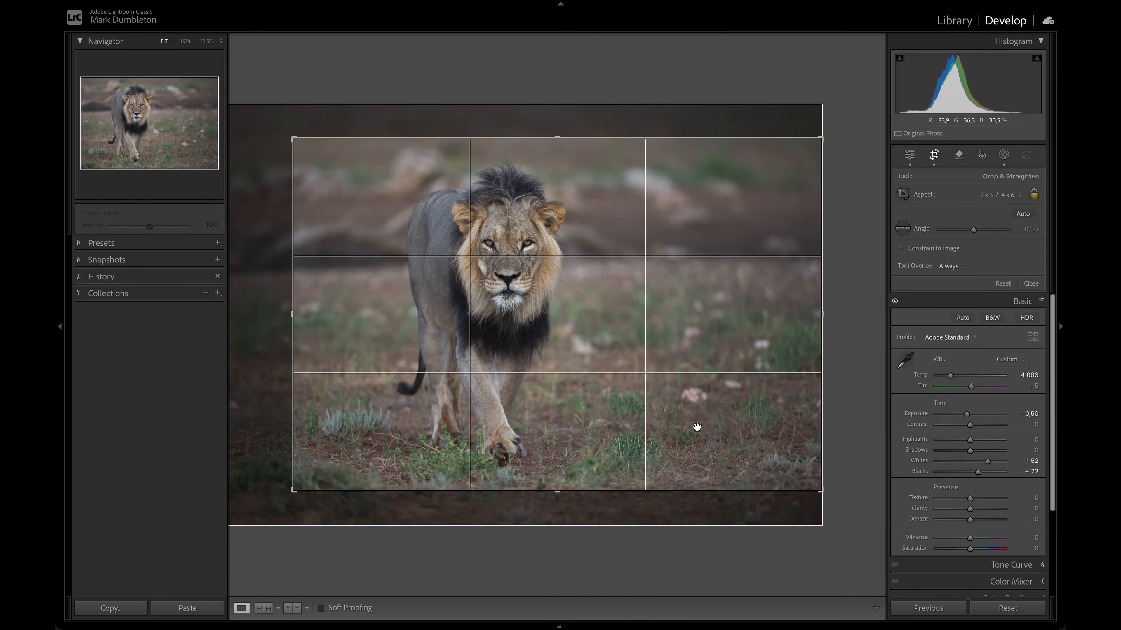
{"action": "left_click_drag", "start_coordinate": [697, 427], "coordinate": [697, 423]}
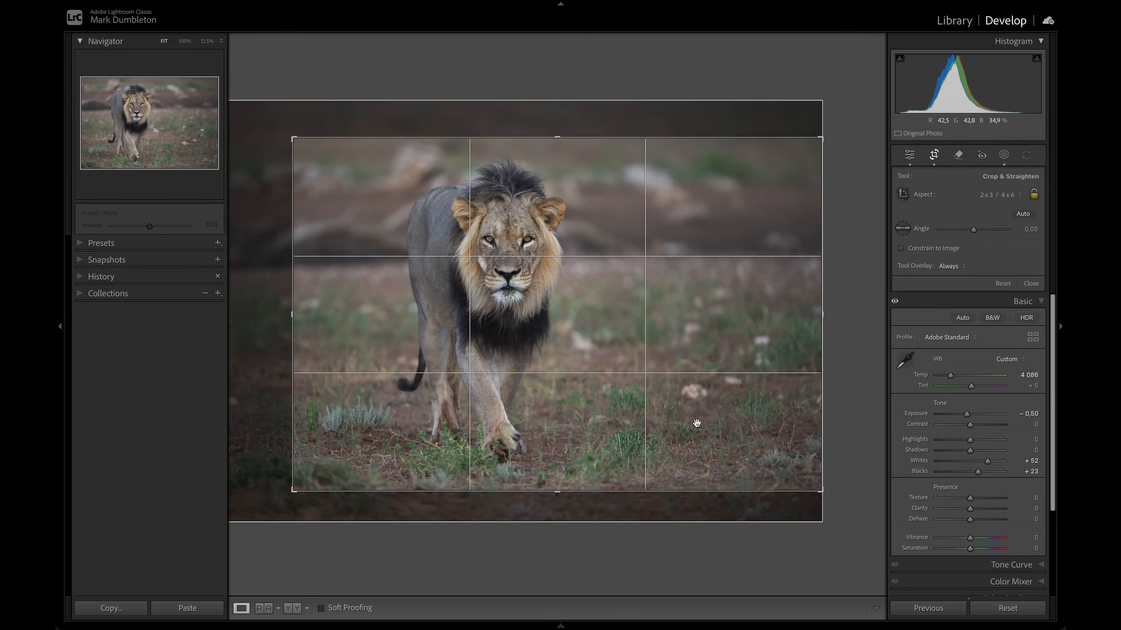
{"action": "key", "text": "Return"}
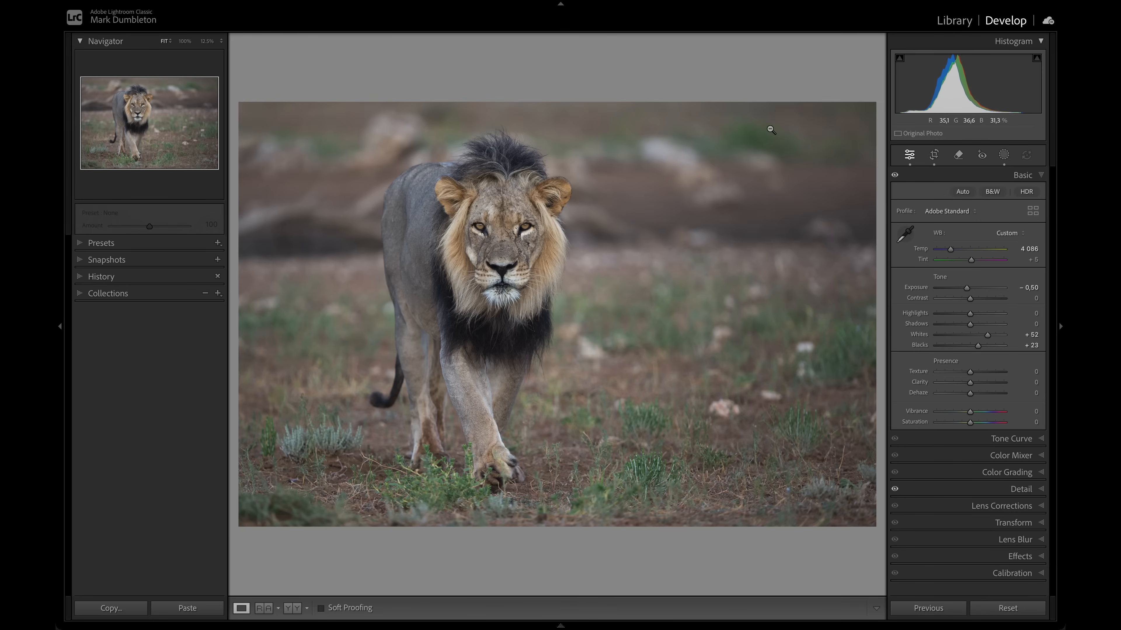
{"action": "key", "text": "r"}
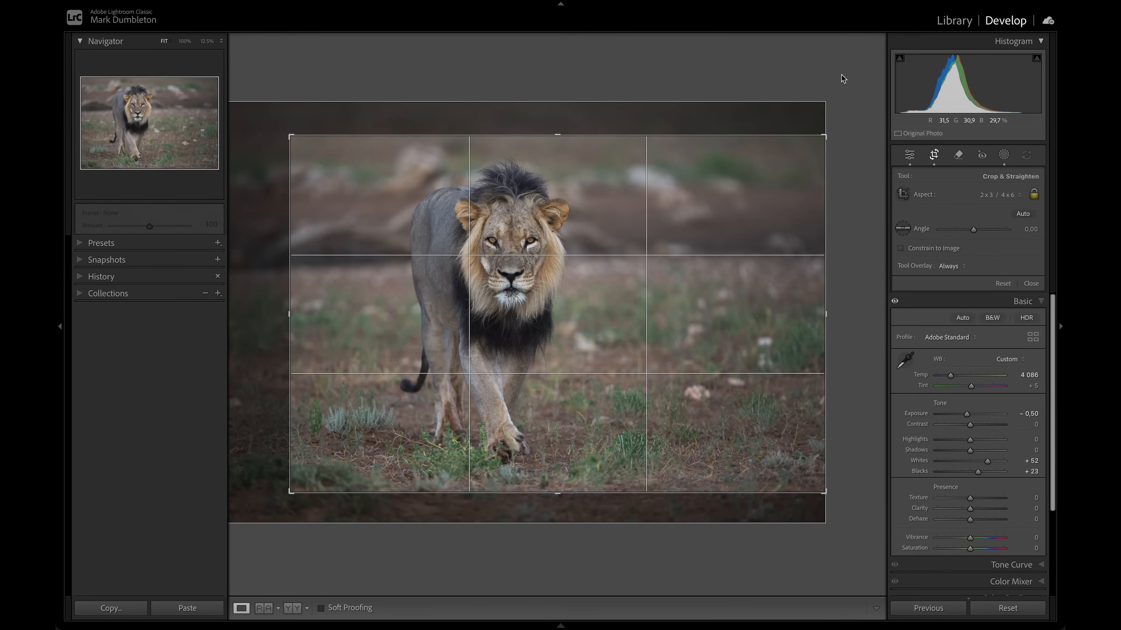
{"action": "key", "text": "Return"}
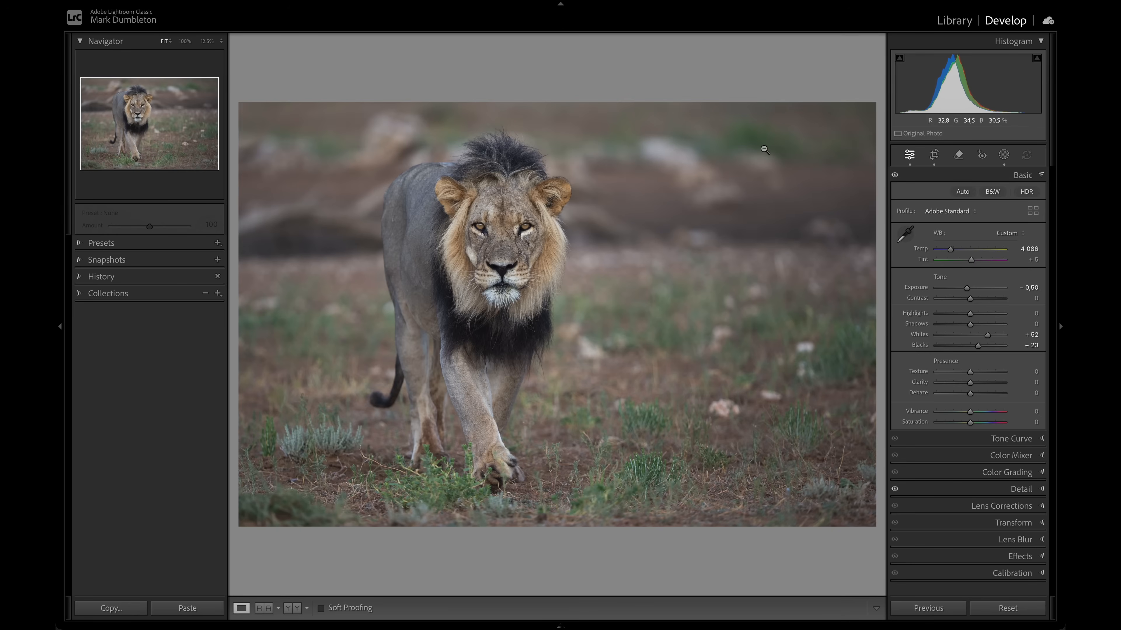
- Add a large radial gradient mask over the photo's upper-right corner with Exposure 0.46 and Blacks 10
{"action": "left_click", "coordinate": [852, 326]}
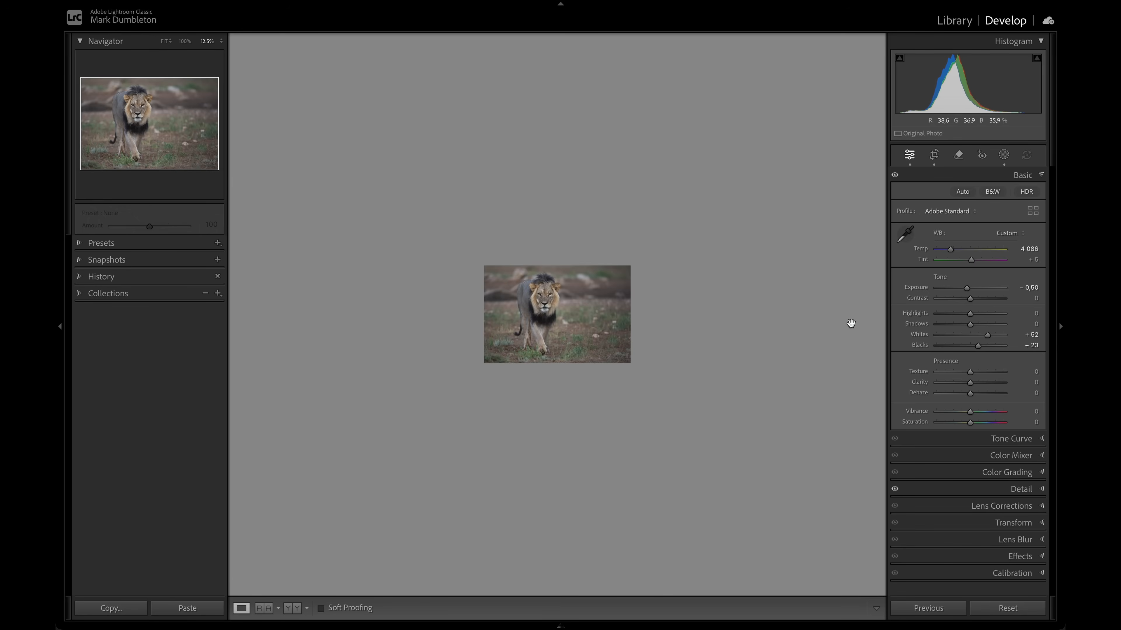
{"action": "left_click", "coordinate": [1004, 155]}
{"action": "left_click", "coordinate": [905, 191]}
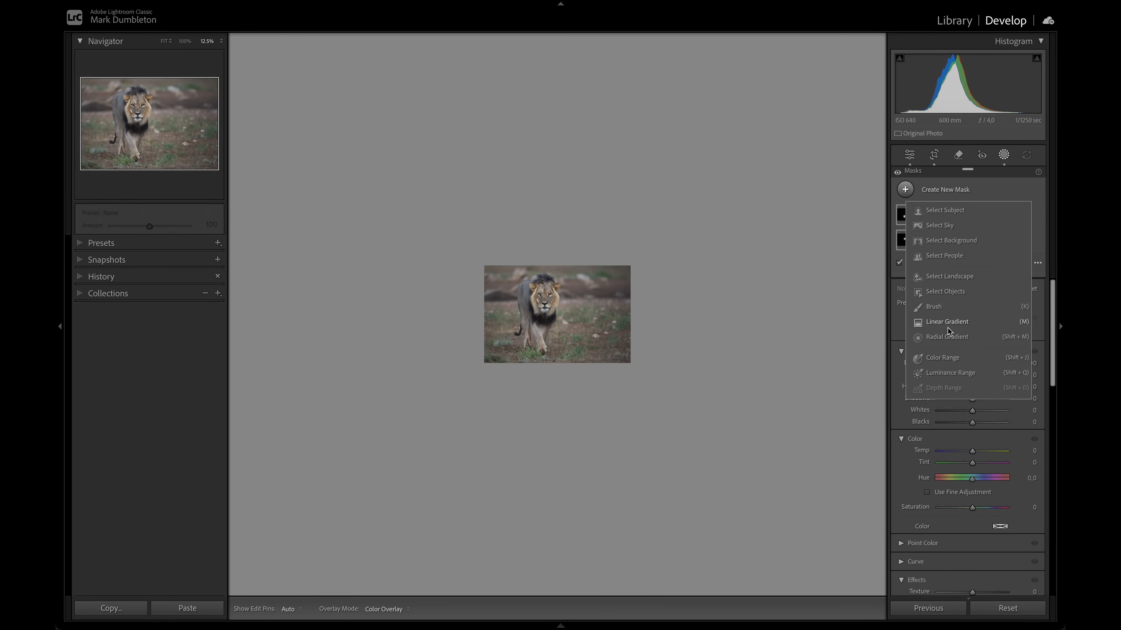
{"action": "left_click", "coordinate": [947, 328]}
{"action": "left_click_drag", "start_coordinate": [669, 248], "coordinate": [552, 351]}
{"action": "left_click_drag", "start_coordinate": [975, 422], "coordinate": [978, 422]}
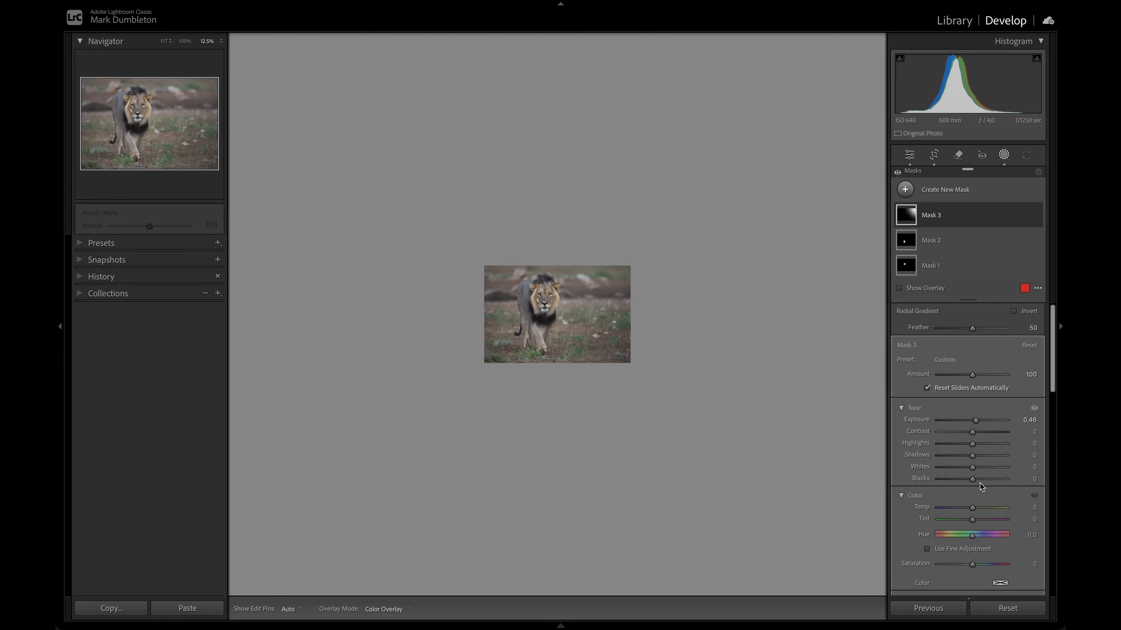
{"action": "left_click_drag", "start_coordinate": [979, 482], "coordinate": [976, 480]}
{"action": "key", "text": "z"}
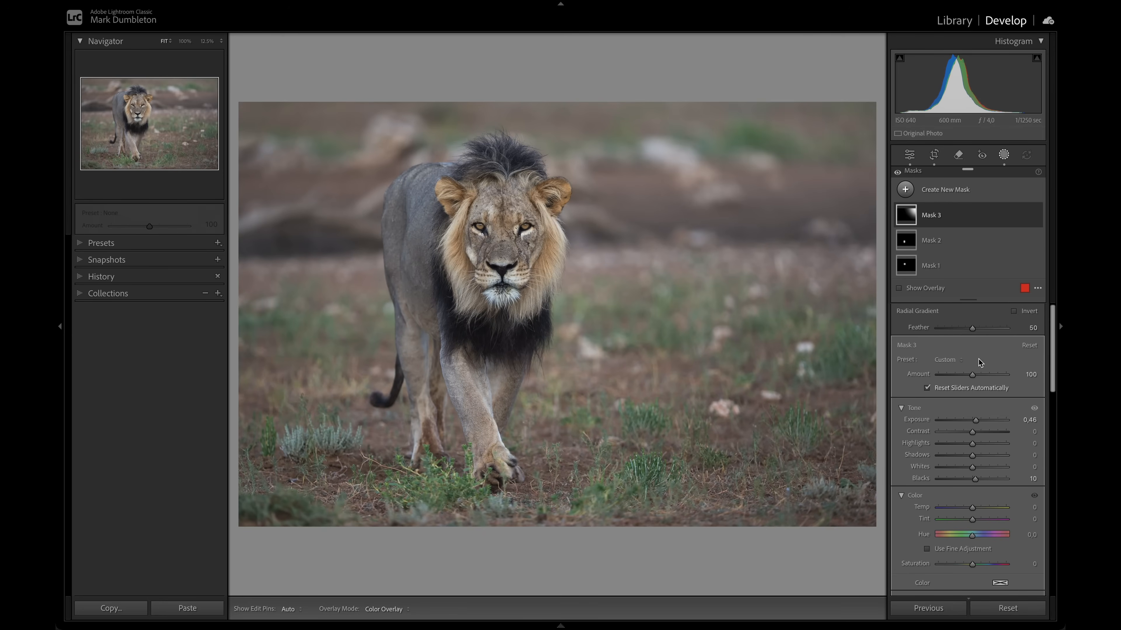
- Warm the upper-right radial gradient with Temp 4, set its Amount to 107 and close masking
{"action": "left_click_drag", "start_coordinate": [972, 376], "coordinate": [981, 377]}
{"action": "left_click_drag", "start_coordinate": [972, 507], "coordinate": [974, 510]}
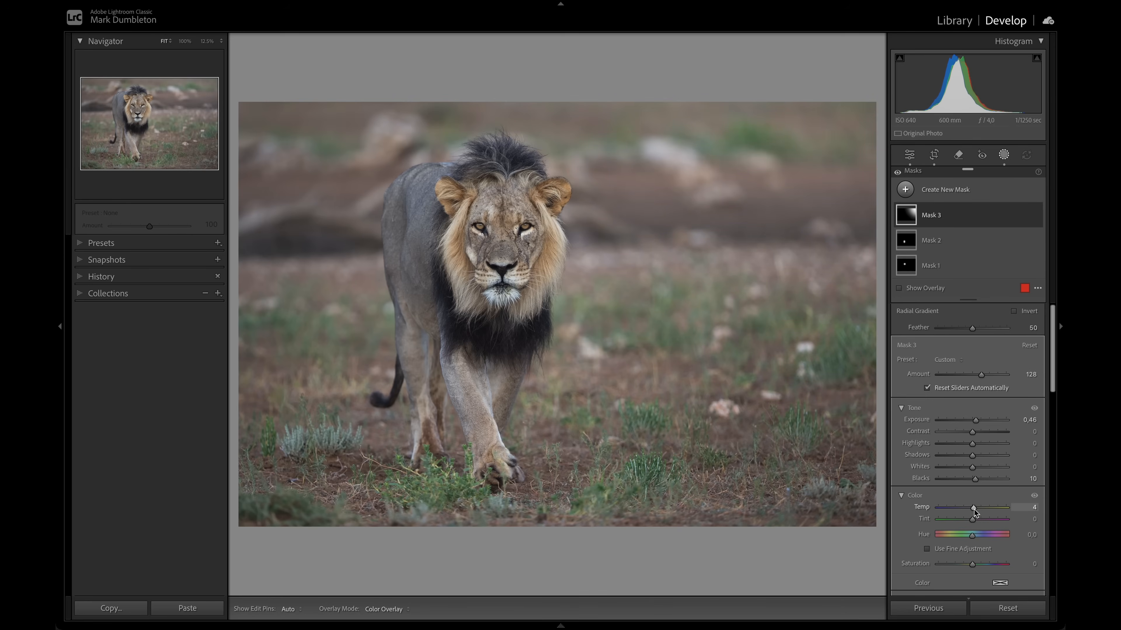
{"action": "left_click", "coordinate": [1036, 216]}
{"action": "left_click_drag", "start_coordinate": [980, 375], "coordinate": [975, 377]}
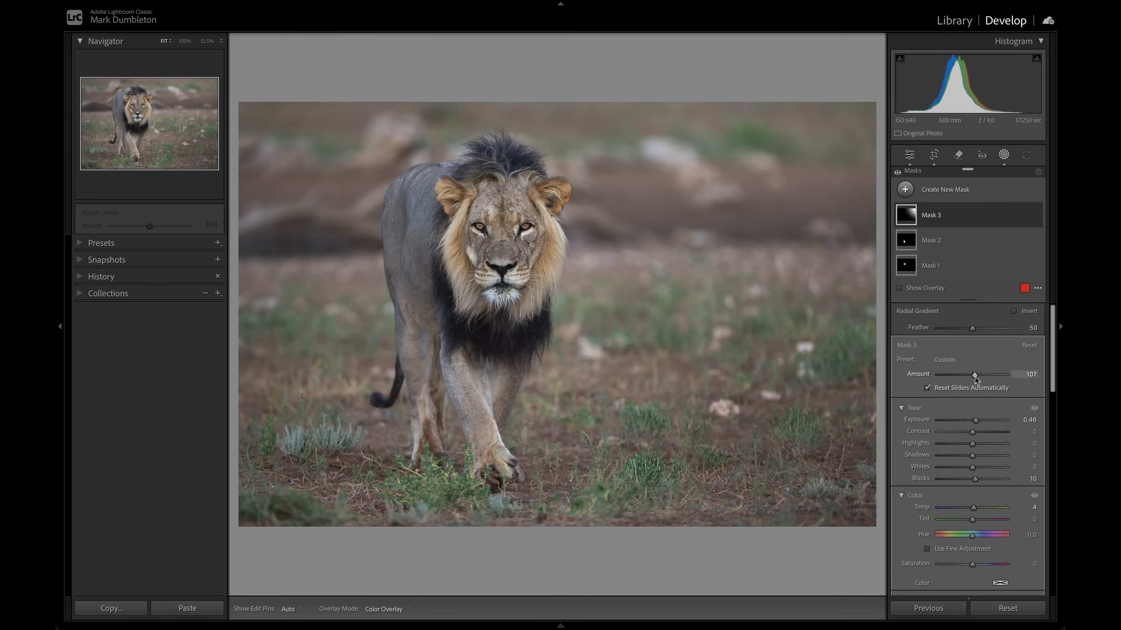
{"action": "left_click", "coordinate": [1005, 155]}
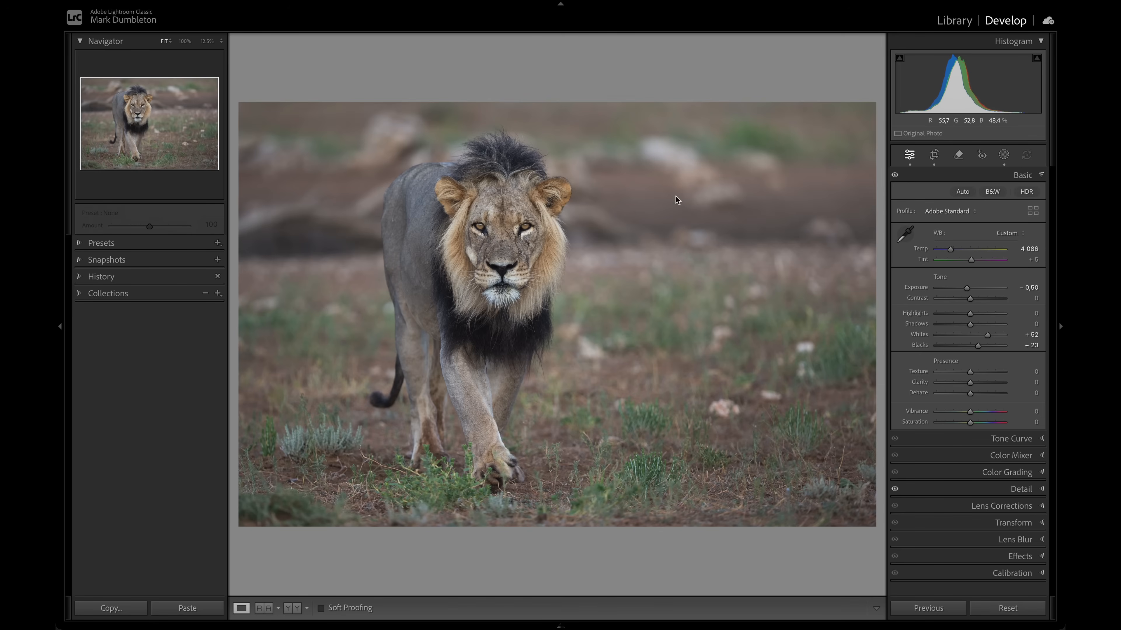
- Create a new mask that automatically selects the subject of the photo
{"action": "left_click", "coordinate": [1004, 155]}
{"action": "left_click", "coordinate": [905, 190]}
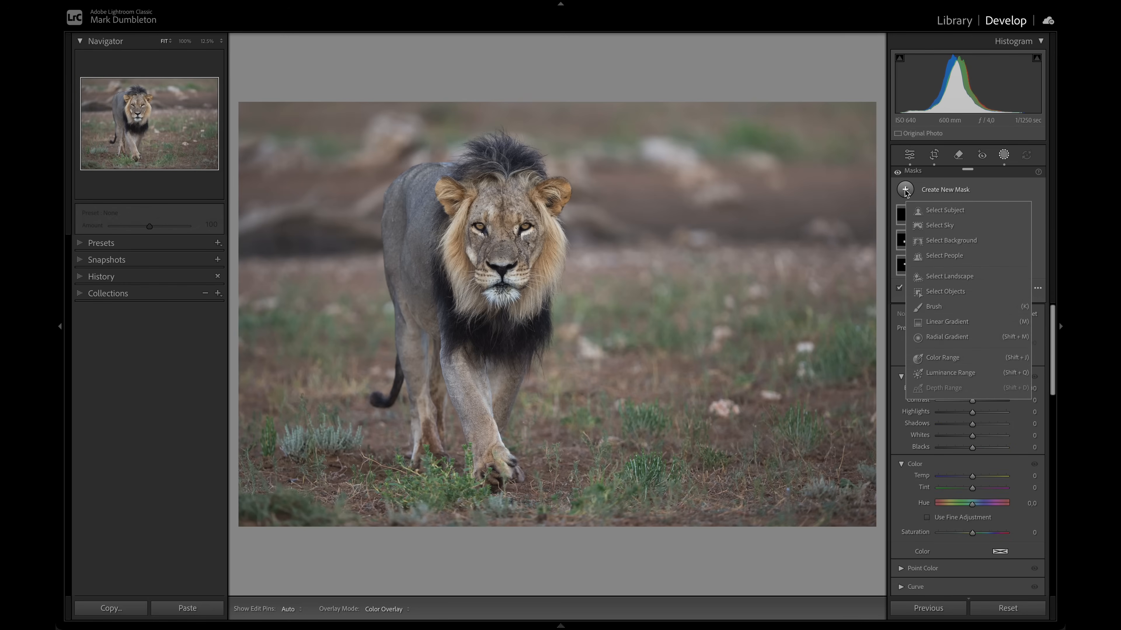
{"action": "left_click", "coordinate": [934, 212]}
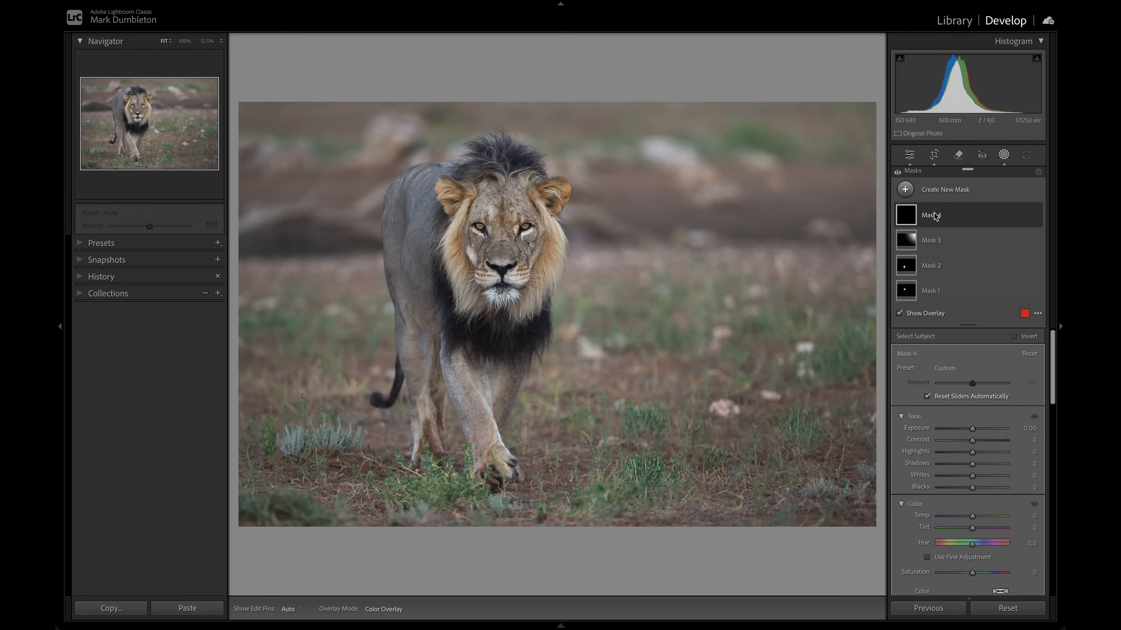
- Examine the subject mask's overlay edges around the lion's mane, ears, back and legs at 200% zoom
{"action": "key", "text": "z"}
{"action": "key", "text": "z"}
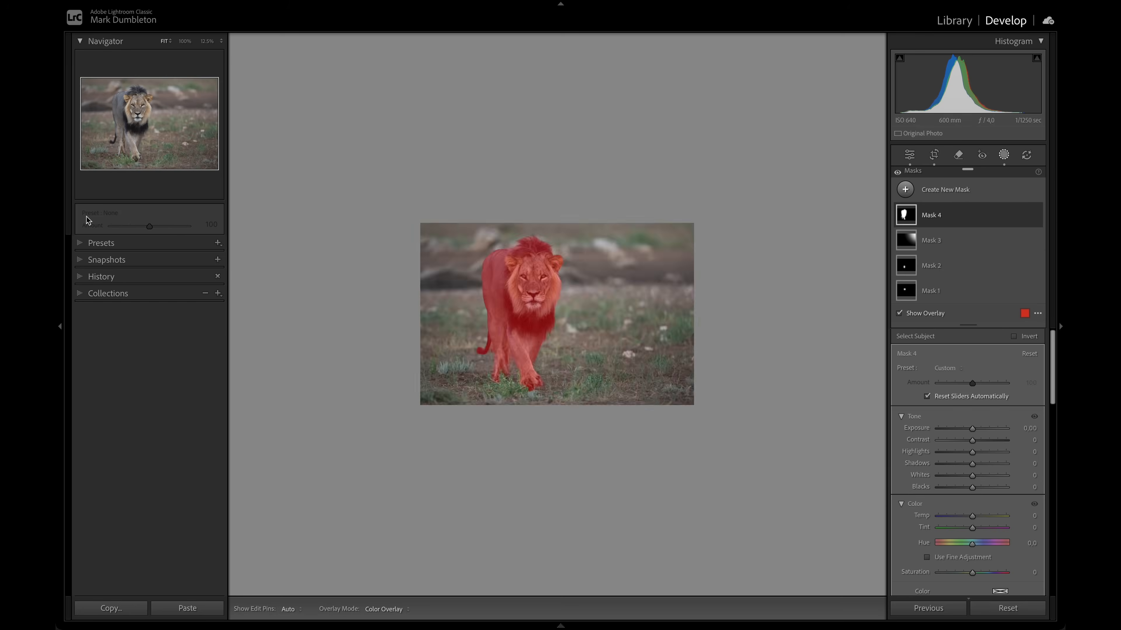
{"action": "left_click", "coordinate": [184, 41]}
{"action": "left_click", "coordinate": [221, 41]}
{"action": "left_click", "coordinate": [233, 58]}
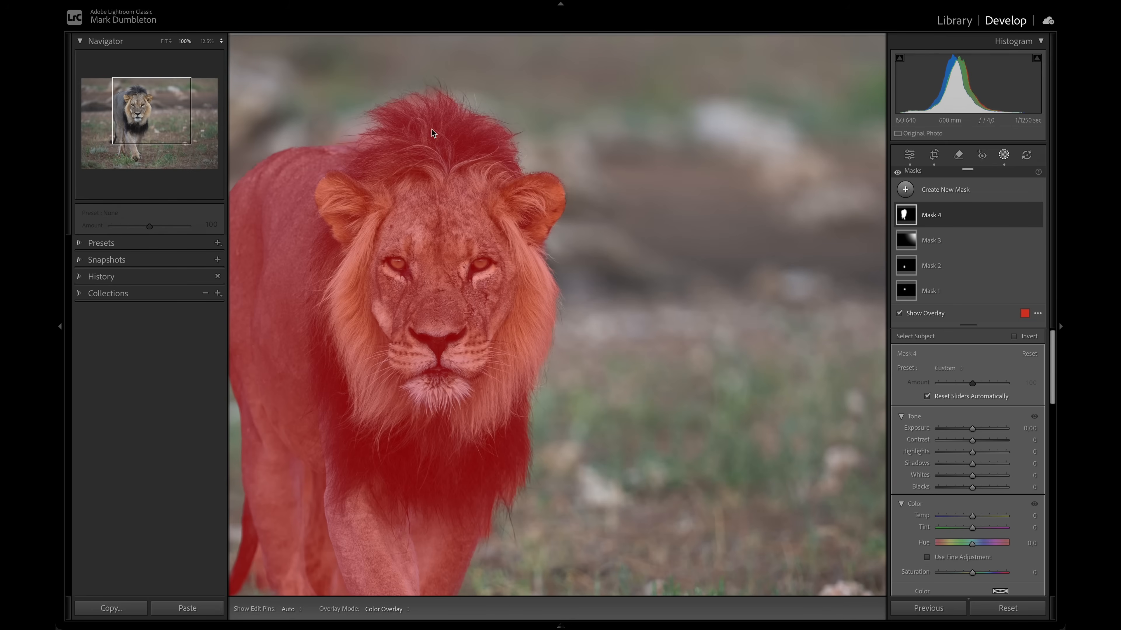
{"action": "left_click_drag", "start_coordinate": [370, 109], "coordinate": [544, 274]}
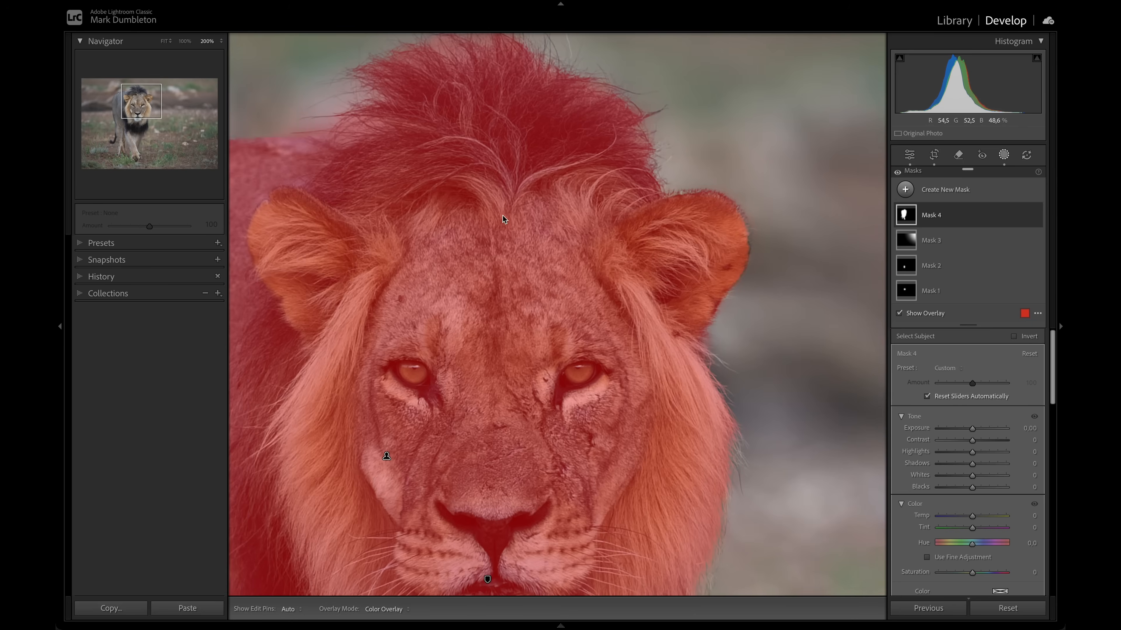
{"action": "left_click_drag", "start_coordinate": [504, 220], "coordinate": [675, 335]}
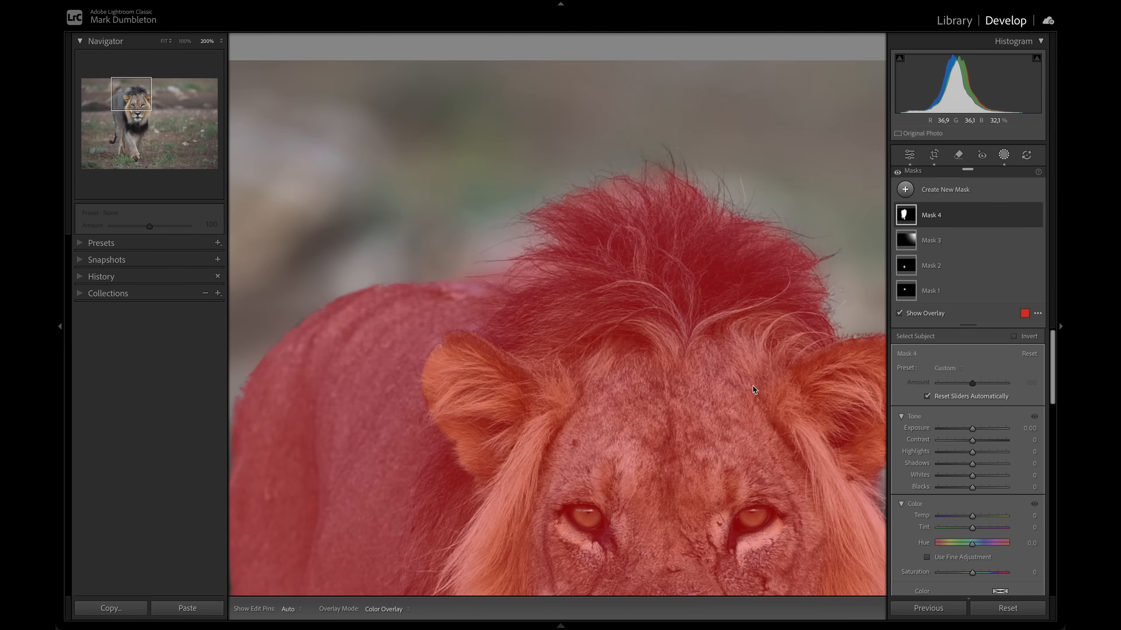
{"action": "left_click_drag", "start_coordinate": [477, 456], "coordinate": [613, 250]}
{"action": "left_click_drag", "start_coordinate": [516, 513], "coordinate": [407, 203]}
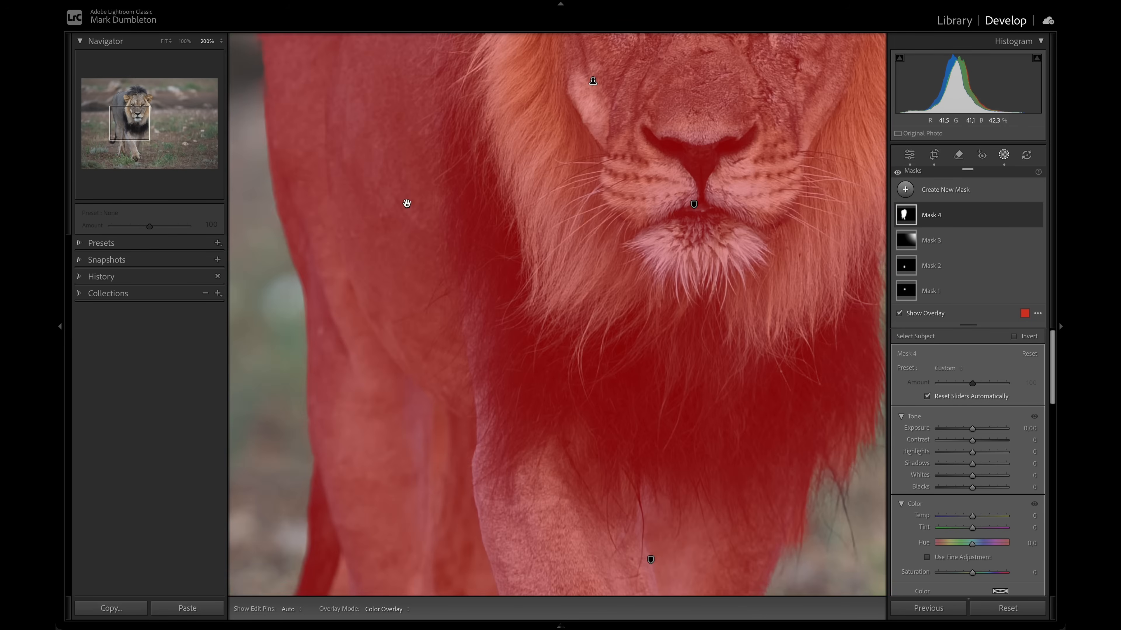
{"action": "left_click_drag", "start_coordinate": [435, 500], "coordinate": [433, 145]}
{"action": "left_click_drag", "start_coordinate": [665, 233], "coordinate": [426, 382]}
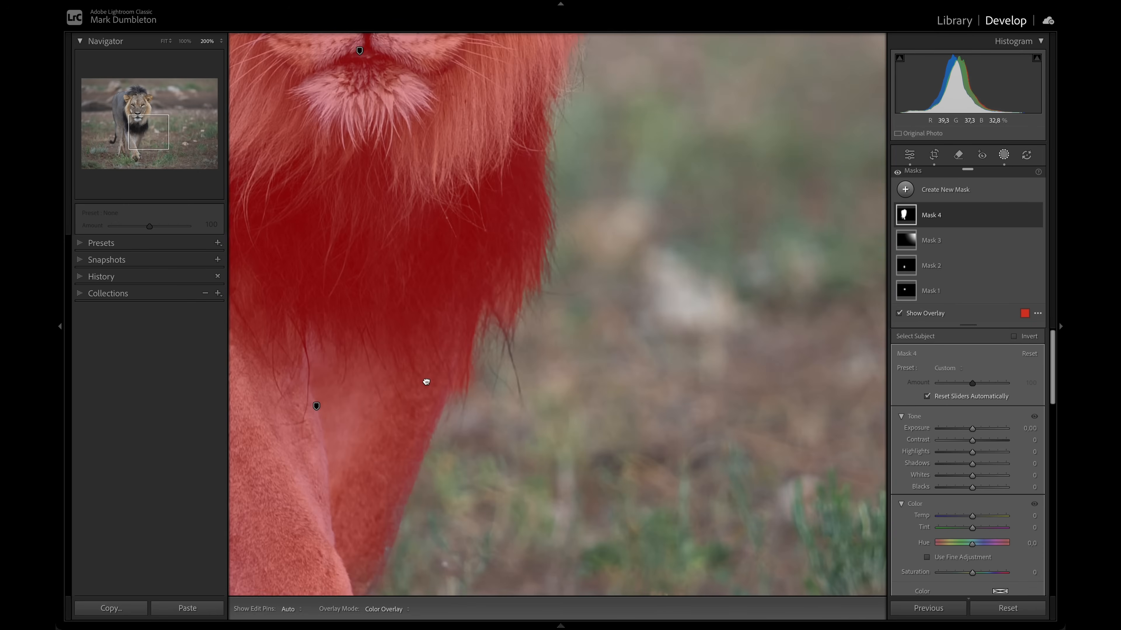
{"action": "left_click_drag", "start_coordinate": [513, 182], "coordinate": [580, 501]}
{"action": "left_click_drag", "start_coordinate": [587, 180], "coordinate": [603, 319]}
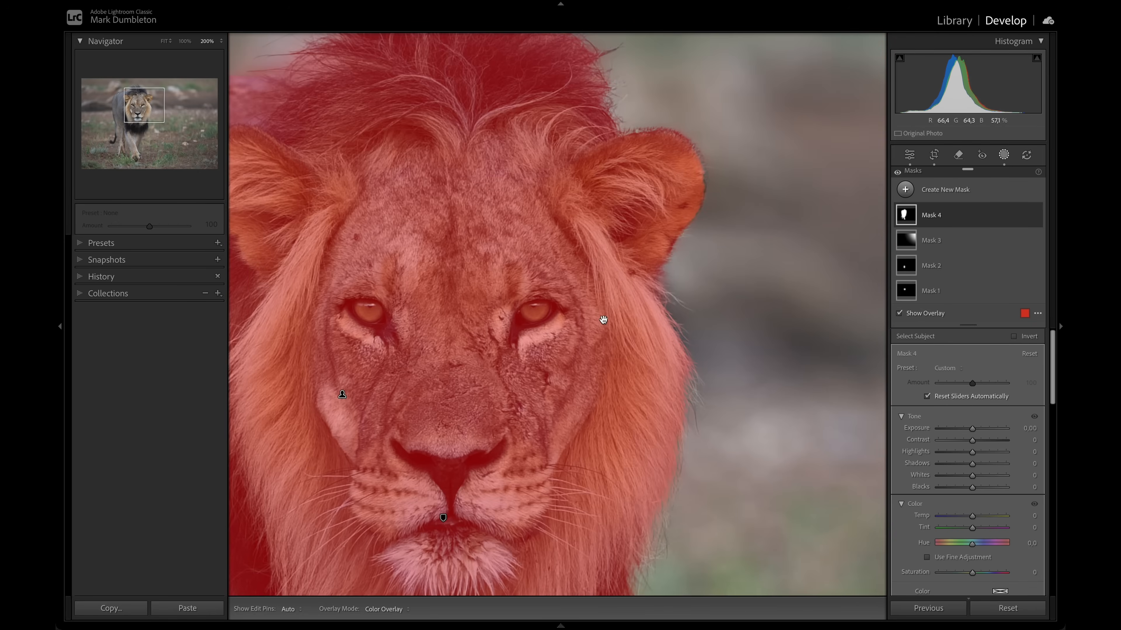
{"action": "left_click_drag", "start_coordinate": [526, 163], "coordinate": [642, 298]}
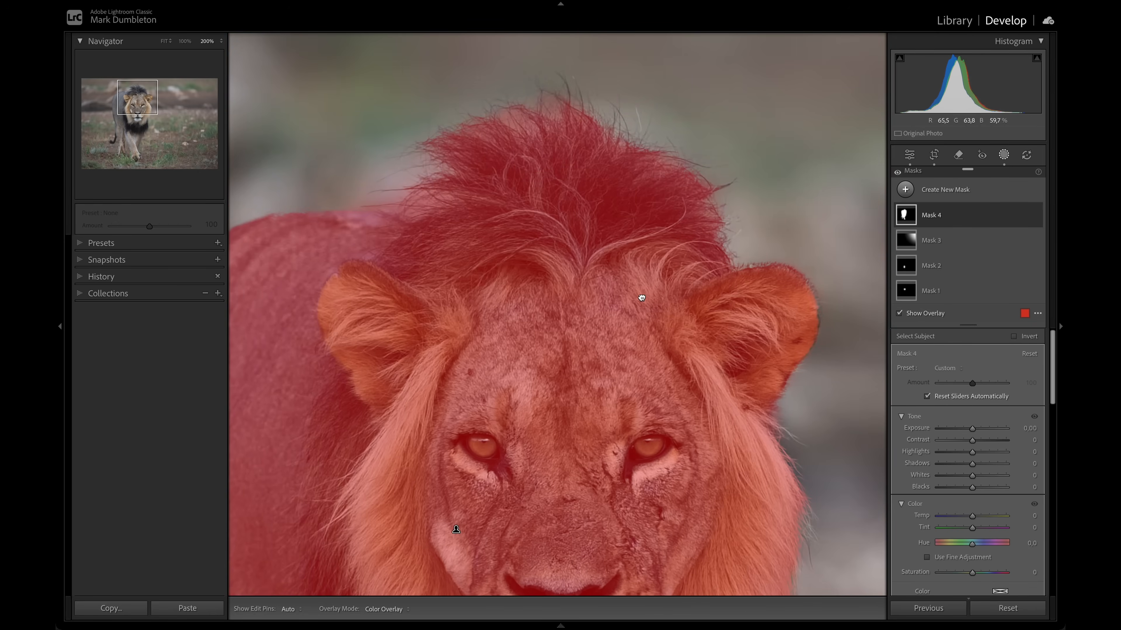
{"action": "left_click", "coordinate": [562, 259]}
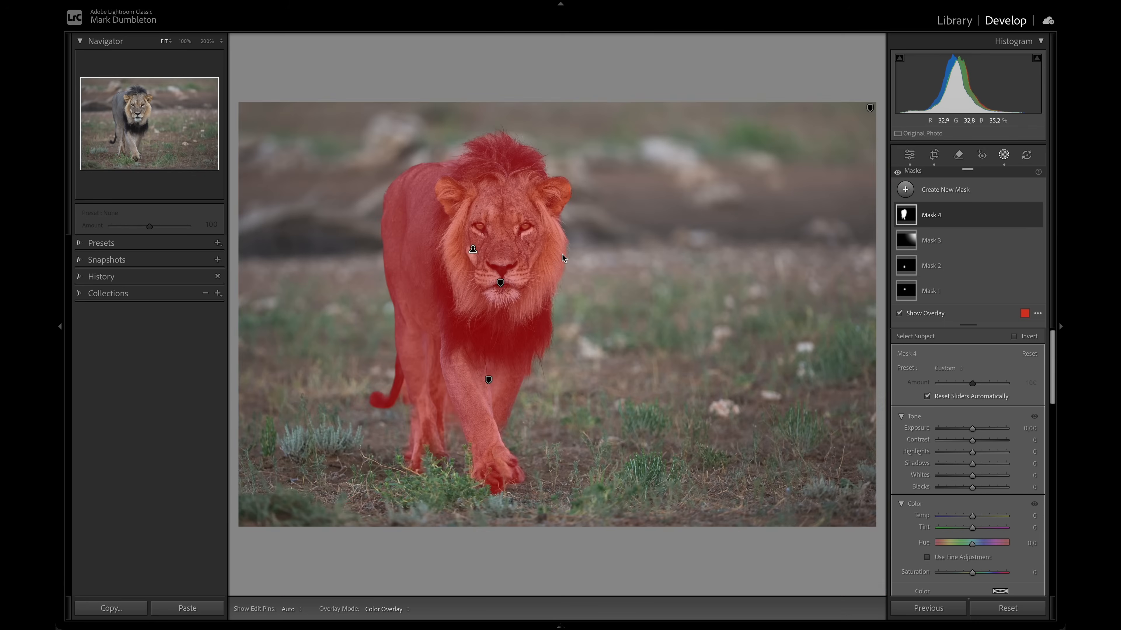
- Replace the subject mask with a Select Objects mask boxed around the whole lion and check its edges at 200% zoom
{"action": "left_click", "coordinate": [944, 213]}
{"action": "key", "text": "Delete"}
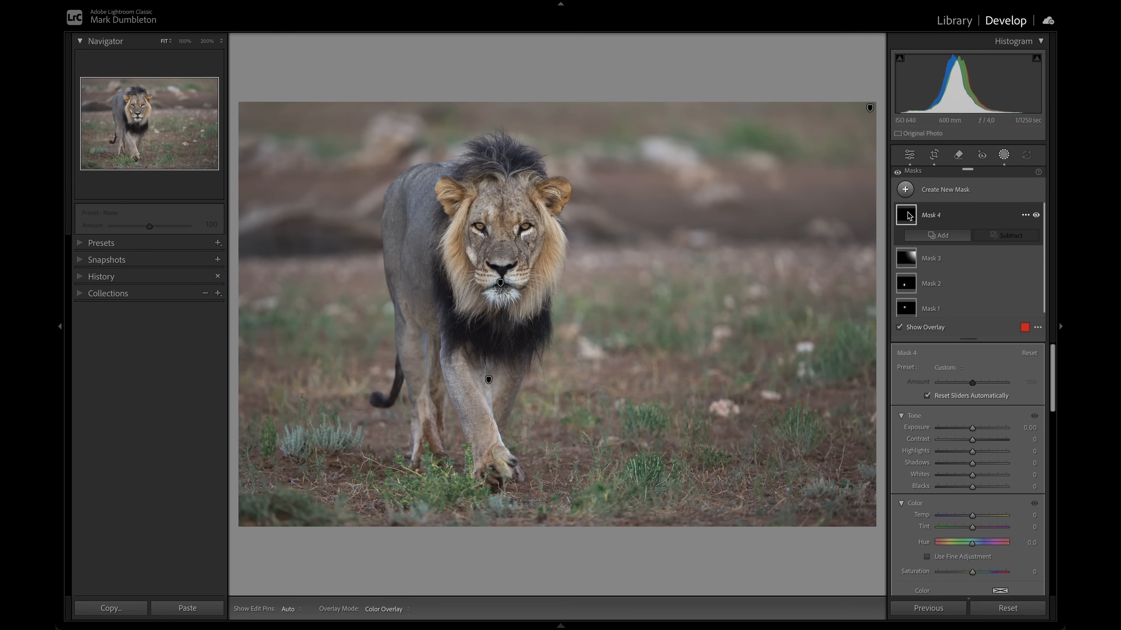
{"action": "left_click", "coordinate": [905, 189]}
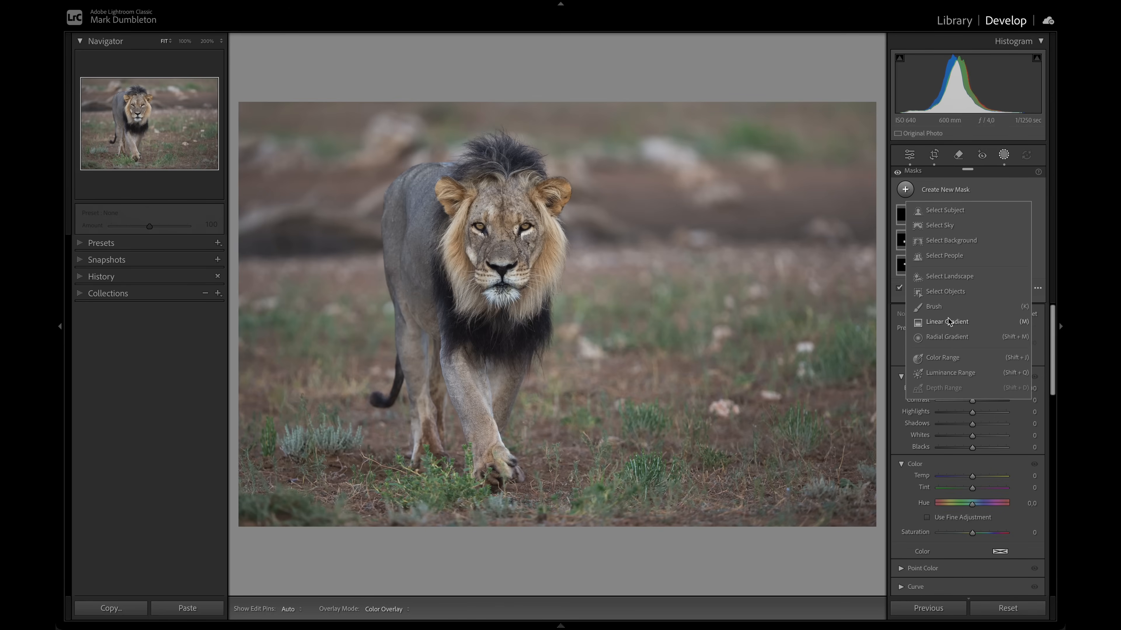
{"action": "left_click", "coordinate": [950, 291]}
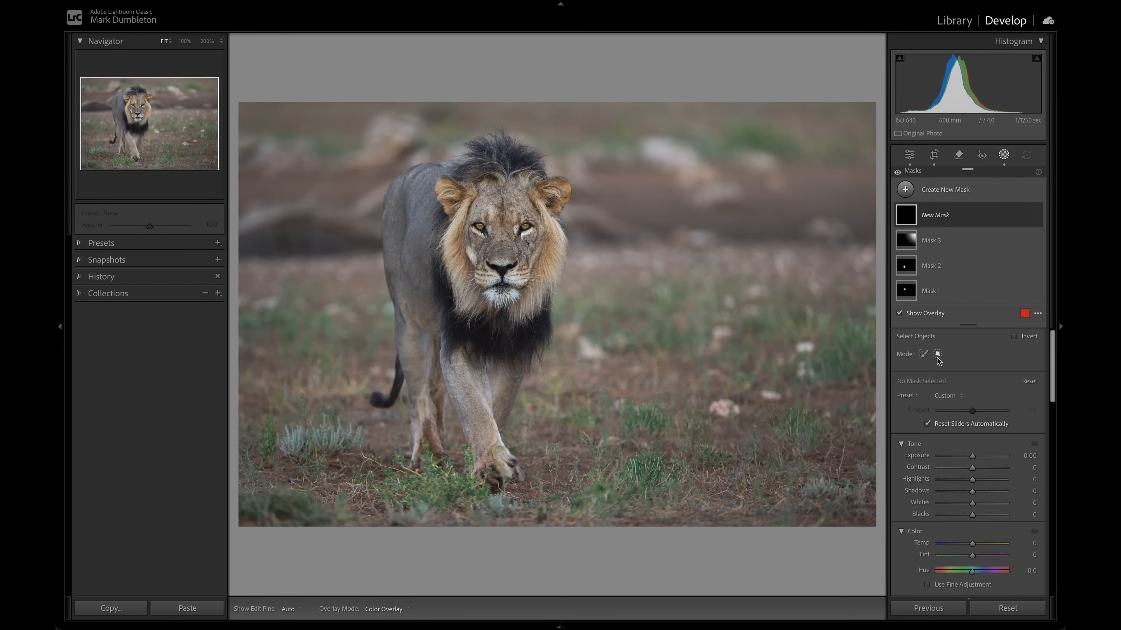
{"action": "left_click_drag", "start_coordinate": [338, 113], "coordinate": [462, 258]}
{"action": "left_click_drag", "start_coordinate": [493, 293], "coordinate": [587, 509]}
{"action": "key", "text": "z"}
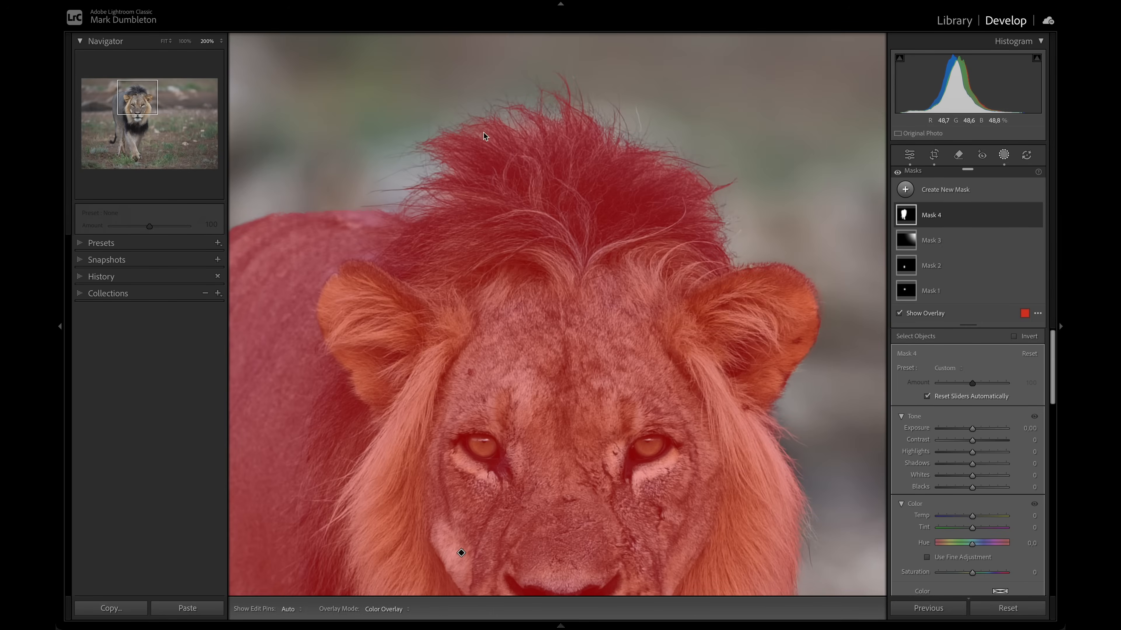
{"action": "scroll", "coordinate": [747, 367], "scroll_direction": "down", "scroll_amount": 5}
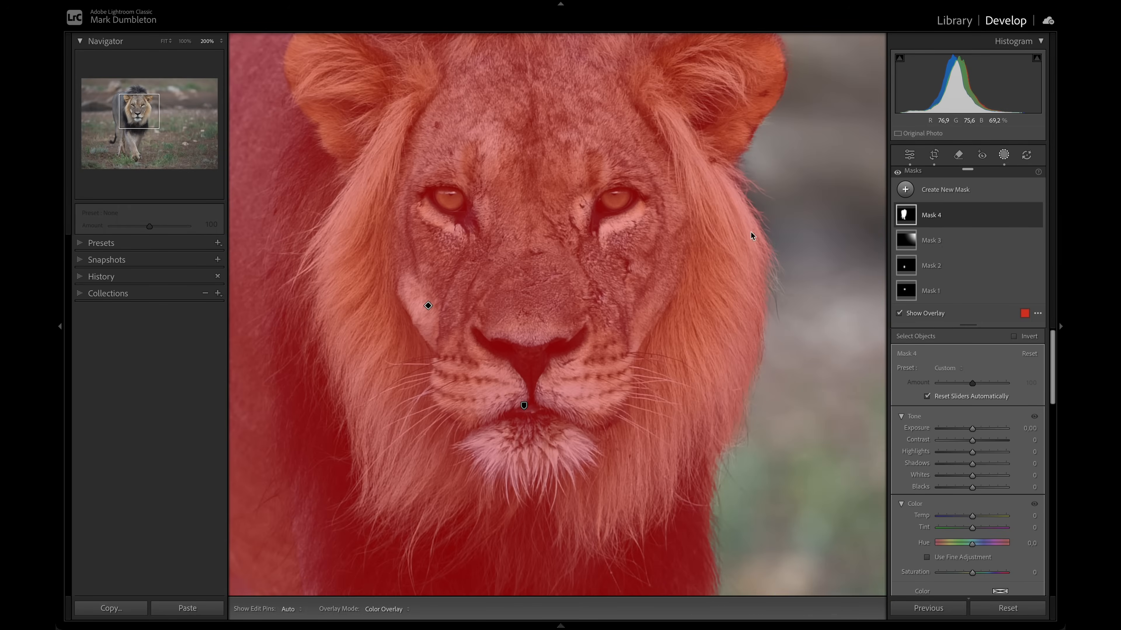
{"action": "left_click_drag", "start_coordinate": [663, 501], "coordinate": [852, 339]}
{"action": "left_click_drag", "start_coordinate": [447, 216], "coordinate": [501, 493]}
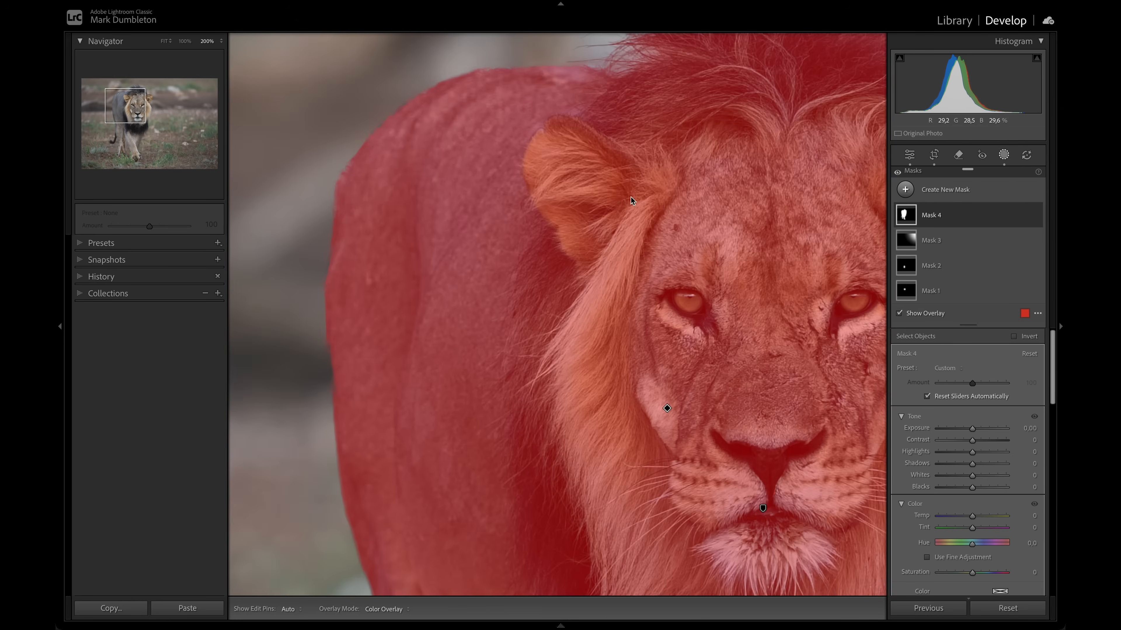
{"action": "left_click_drag", "start_coordinate": [632, 194], "coordinate": [426, 324]}
{"action": "key", "text": "z"}
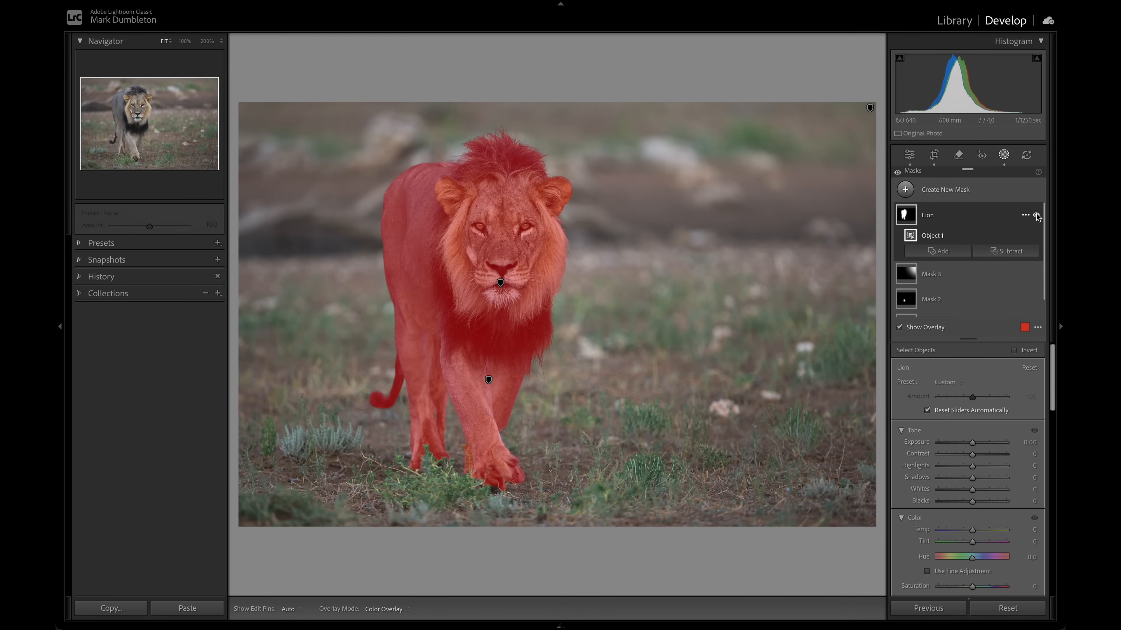
- Duplicate and invert the Lion mask, and subtract a linear gradient over the foreground that fades out near the lion's face
{"action": "left_click", "coordinate": [1025, 215]}
{"action": "left_click", "coordinate": [992, 249]}
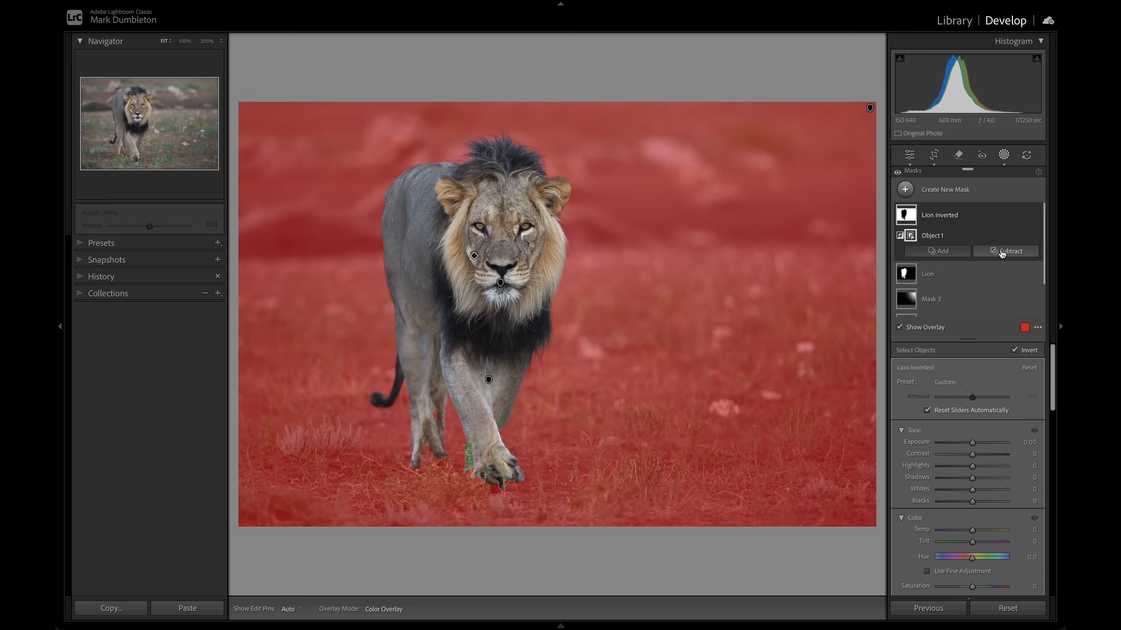
{"action": "left_click", "coordinate": [1002, 253]}
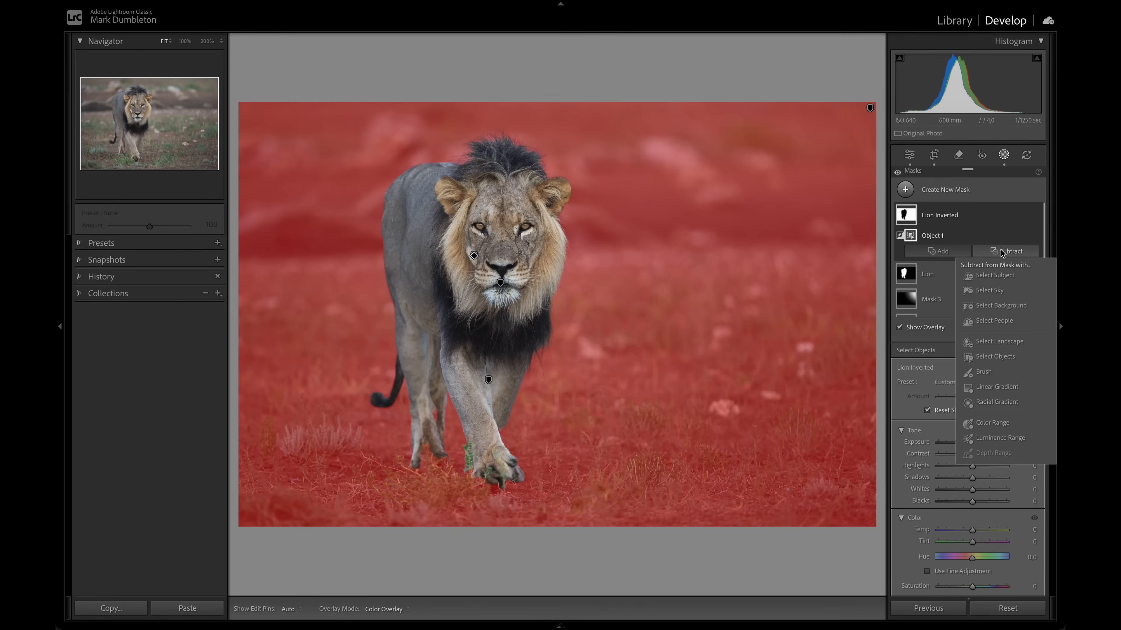
{"action": "left_click", "coordinate": [995, 392]}
{"action": "left_click_drag", "start_coordinate": [542, 532], "coordinate": [552, 244]}
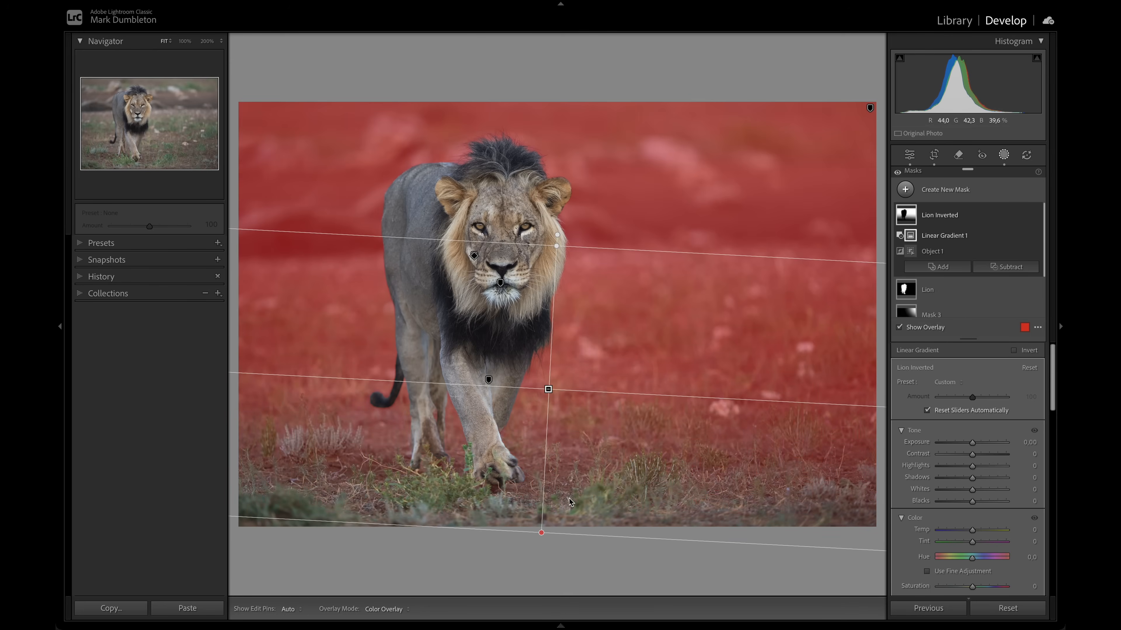
{"action": "left_click_drag", "start_coordinate": [546, 533], "coordinate": [550, 434]}
{"action": "left_click_drag", "start_coordinate": [560, 250], "coordinate": [559, 232]}
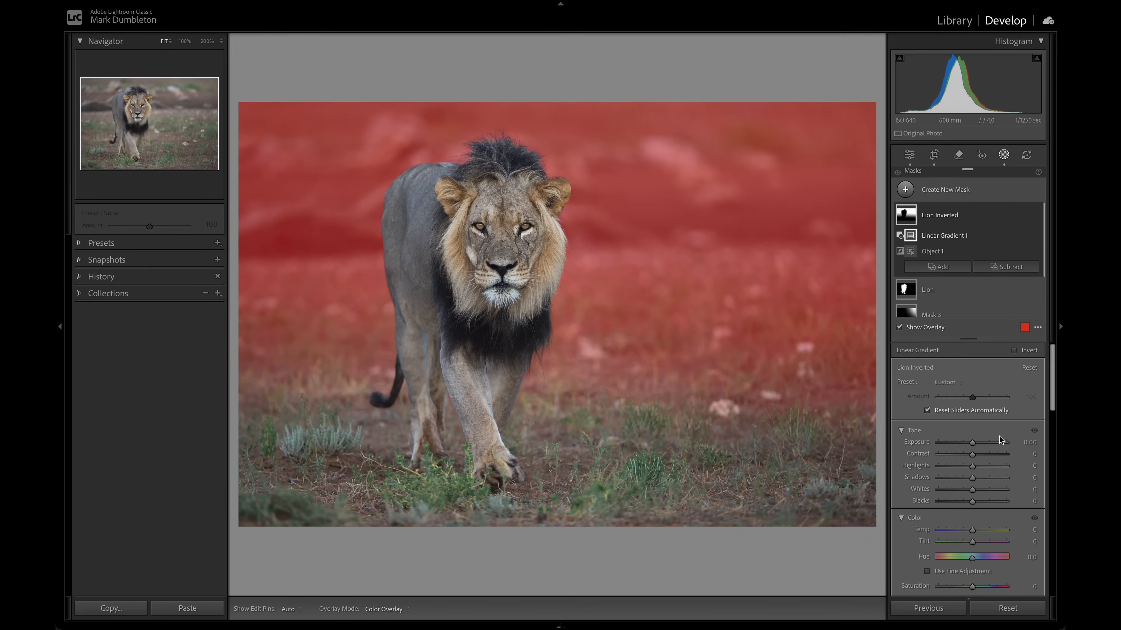
- Soften the masked background with Clarity -36, Exposure -0.14, Contrast -20 and Highlights -68, and compare it with the mask hidden
{"action": "scroll", "coordinate": [999, 436], "scroll_direction": "down", "scroll_amount": 5}
{"action": "left_click_drag", "start_coordinate": [972, 500], "coordinate": [961, 501]}
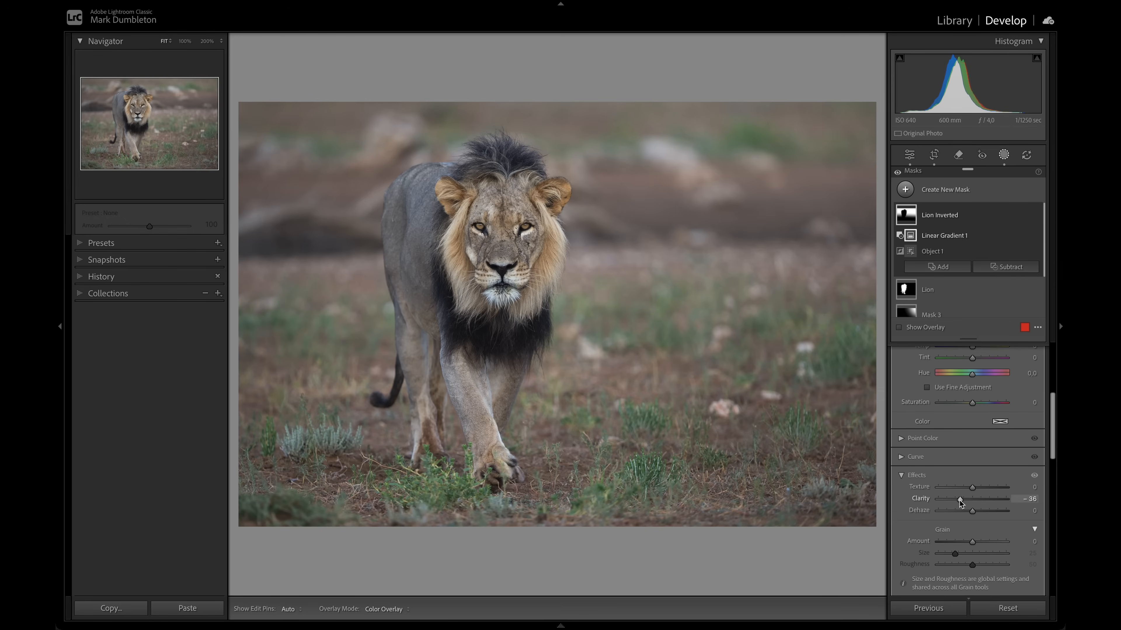
{"action": "scroll", "coordinate": [960, 500], "scroll_direction": "up", "scroll_amount": 5}
{"action": "left_click_drag", "start_coordinate": [974, 457], "coordinate": [950, 472]}
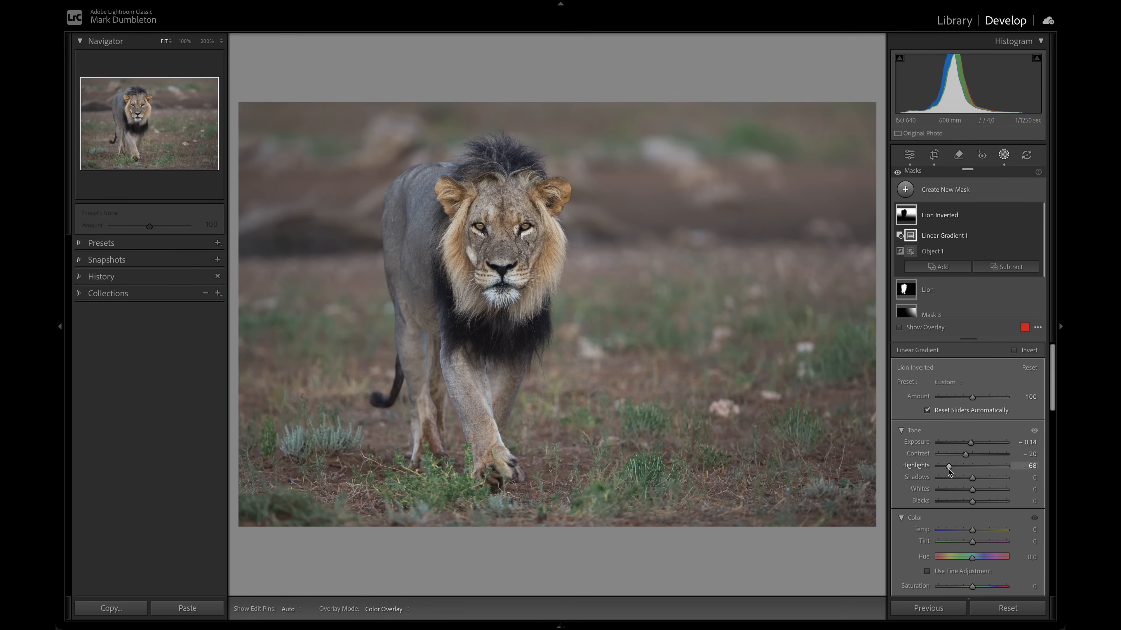
{"action": "scroll", "coordinate": [949, 470], "scroll_direction": "down", "scroll_amount": 1}
{"action": "left_click", "coordinate": [1036, 216]}
{"action": "left_click", "coordinate": [1036, 216]}
{"action": "left_click", "coordinate": [1036, 216]}
{"action": "left_click", "coordinate": [1036, 216]}
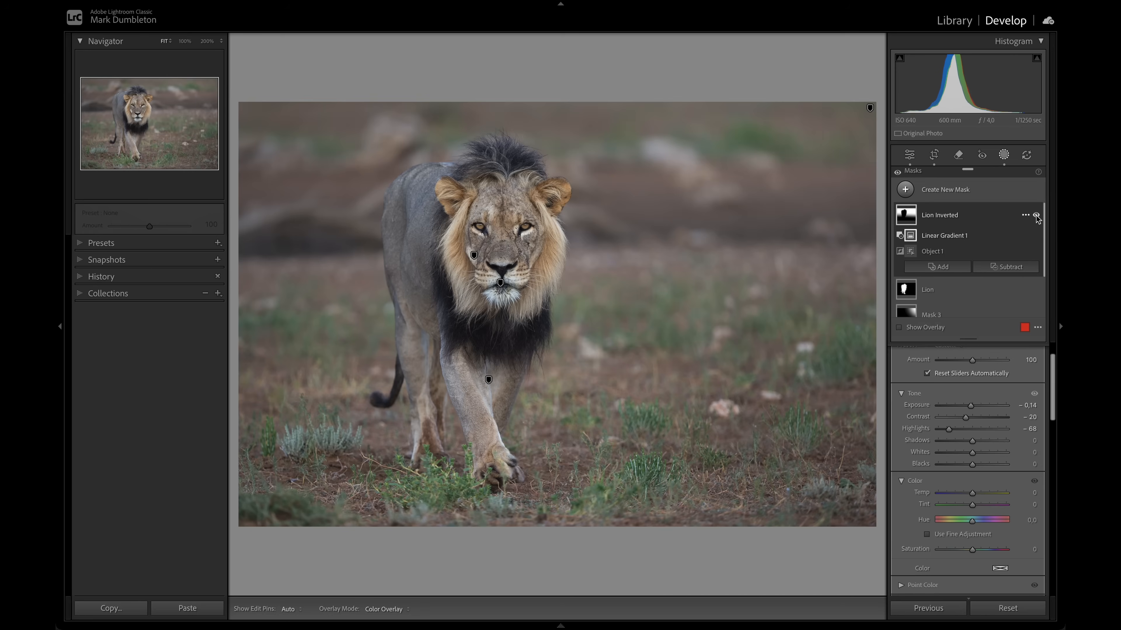
{"action": "left_click", "coordinate": [1004, 156]}
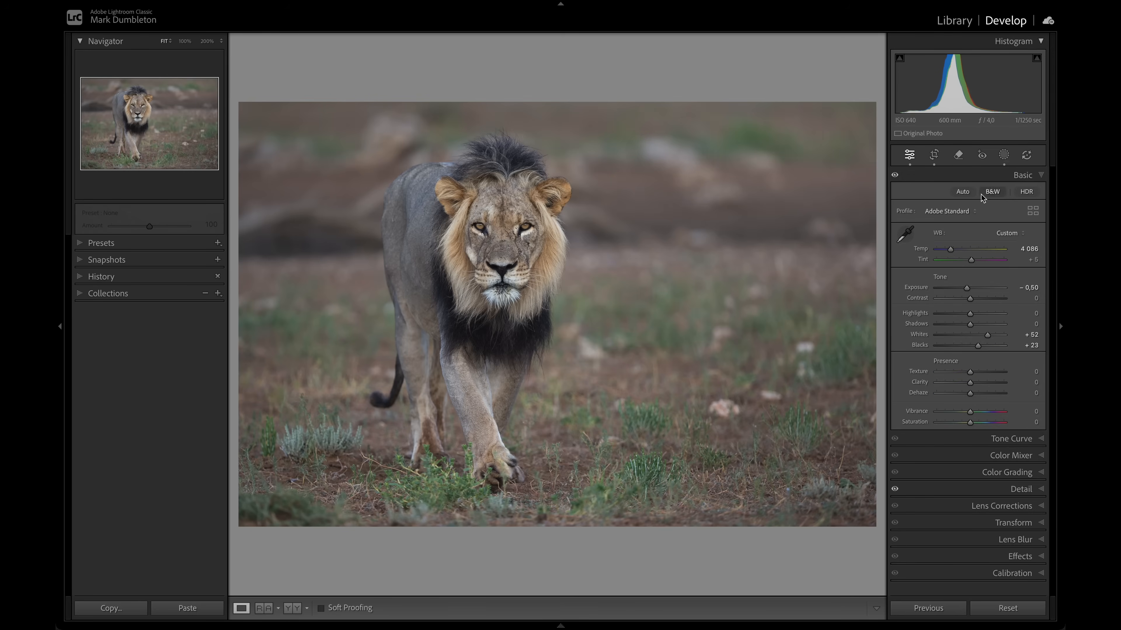
- Add a new radial gradient mask over the pale rock in the background to the right of the lion's head
{"action": "left_click", "coordinate": [1004, 155]}
{"action": "left_click", "coordinate": [963, 182]}
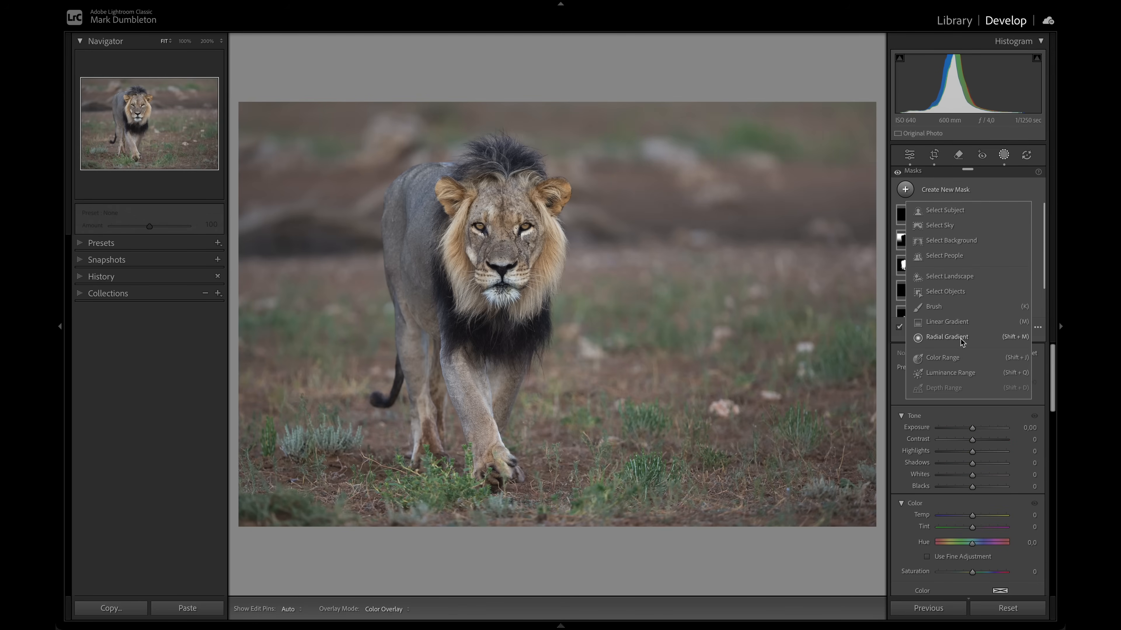
{"action": "left_click", "coordinate": [917, 343]}
- Darken the photo's lower edge with a linear gradient mask at Exposure -1.00 that fades out around the lion's lower legs
{"action": "left_click_drag", "start_coordinate": [627, 577], "coordinate": [623, 415]}
{"action": "left_click_drag", "start_coordinate": [975, 442], "coordinate": [965, 444]}
{"action": "left_click_drag", "start_coordinate": [619, 419], "coordinate": [621, 407]}
{"action": "left_click_drag", "start_coordinate": [627, 578], "coordinate": [631, 606]}
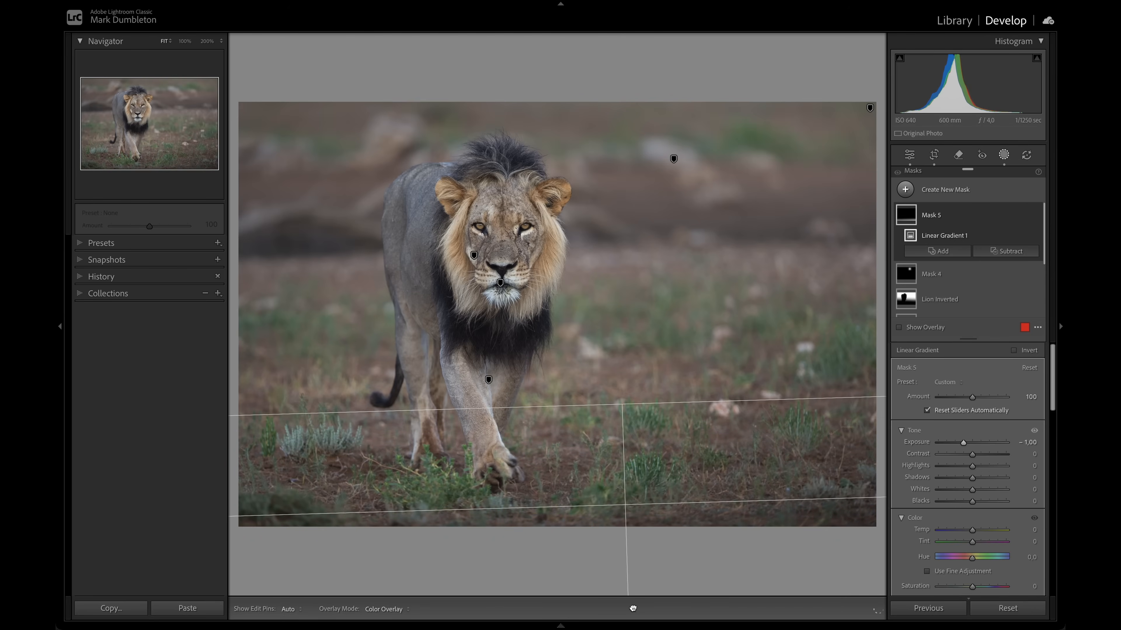
{"action": "left_click", "coordinate": [1035, 215]}
{"action": "left_click", "coordinate": [1036, 215]}
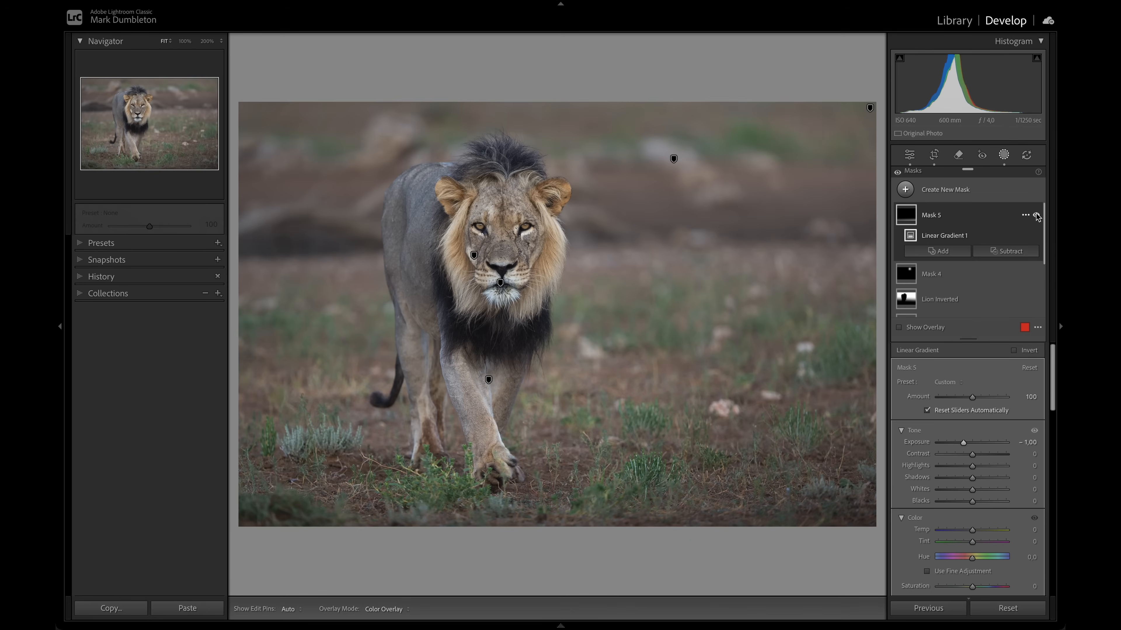
{"action": "left_click_drag", "start_coordinate": [624, 503], "coordinate": [627, 521]}
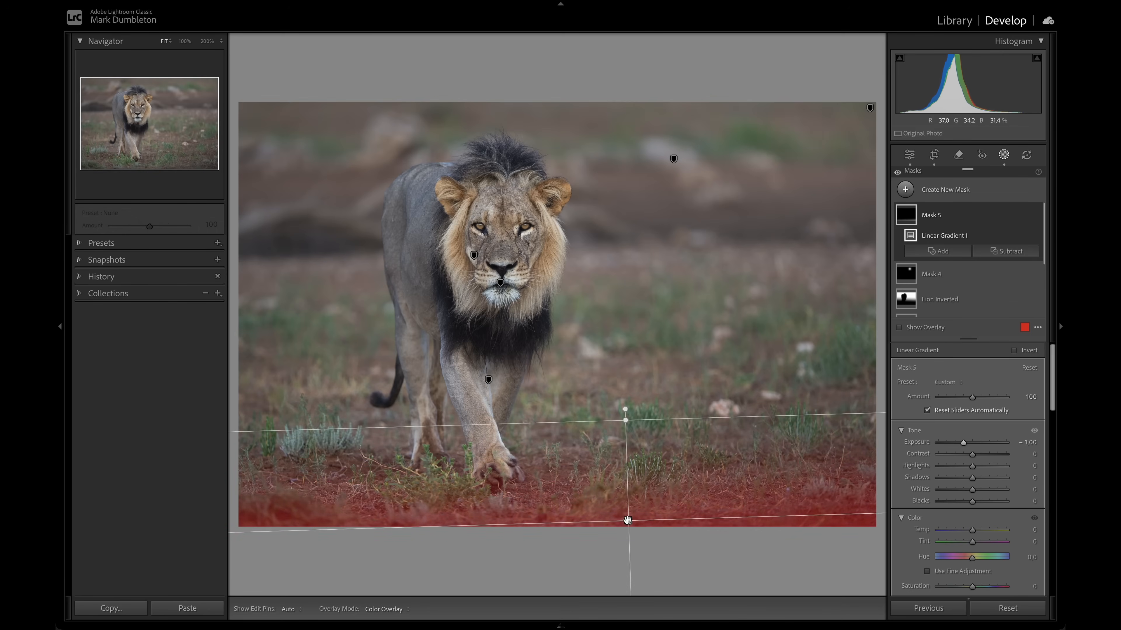
{"action": "key", "text": "Return"}
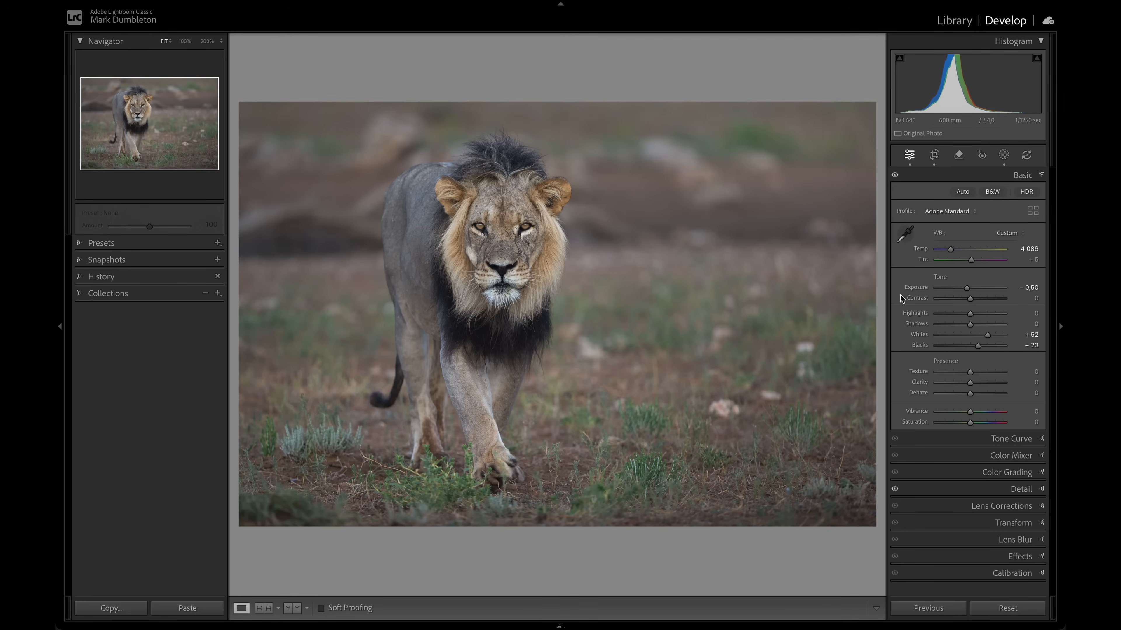
- Sample the green vegetation beside the lion as a global point colour, visualize its range and set Range to 100
{"action": "left_click", "coordinate": [1007, 456]}
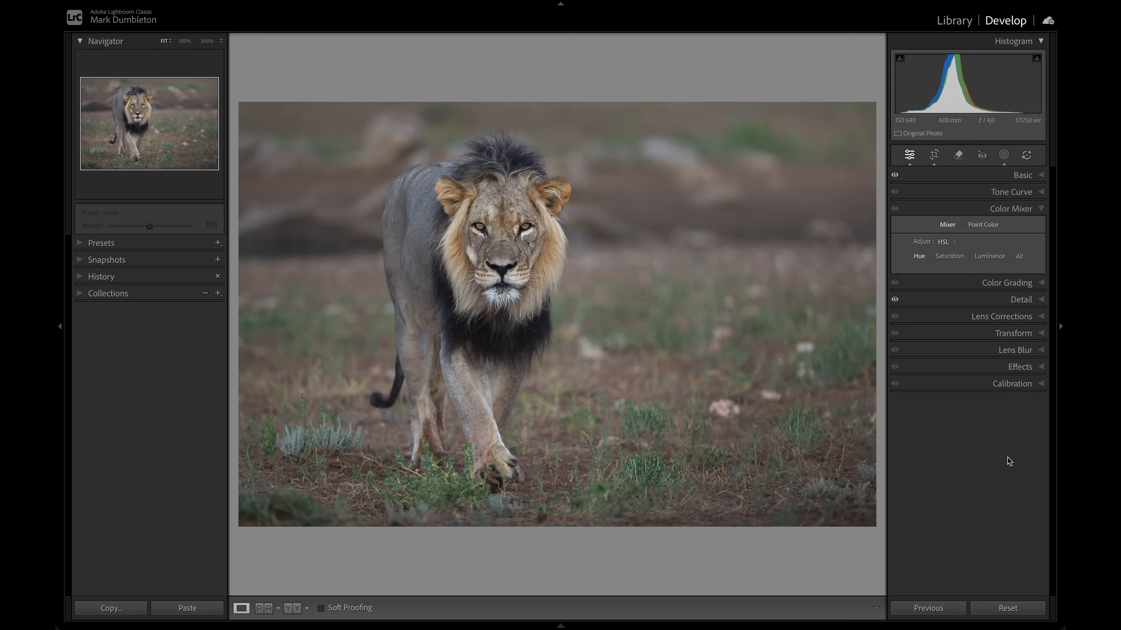
{"action": "left_click", "coordinate": [984, 225]}
{"action": "left_click", "coordinate": [905, 247]}
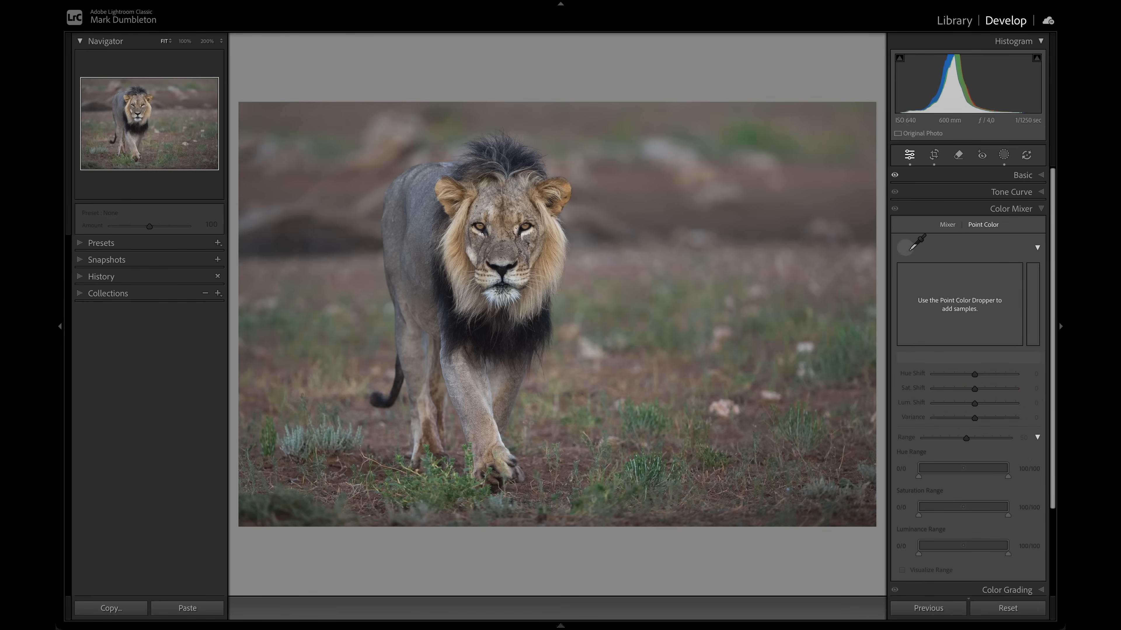
{"action": "left_click", "coordinate": [670, 335]}
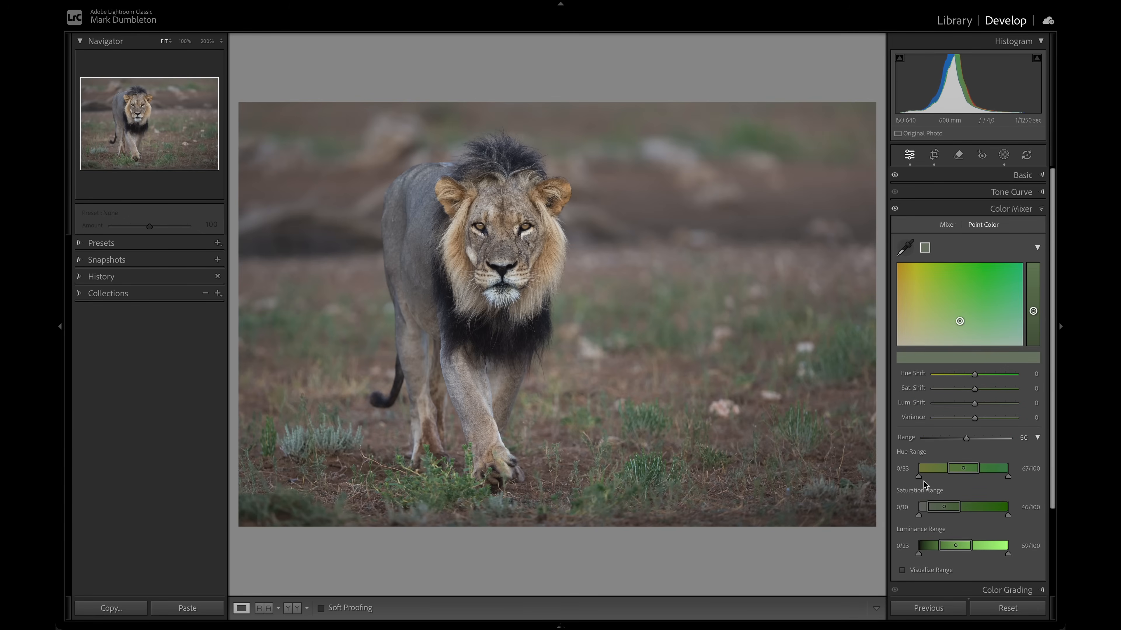
{"action": "scroll", "coordinate": [924, 481], "scroll_direction": "down", "scroll_amount": 1}
{"action": "left_click", "coordinate": [916, 549]}
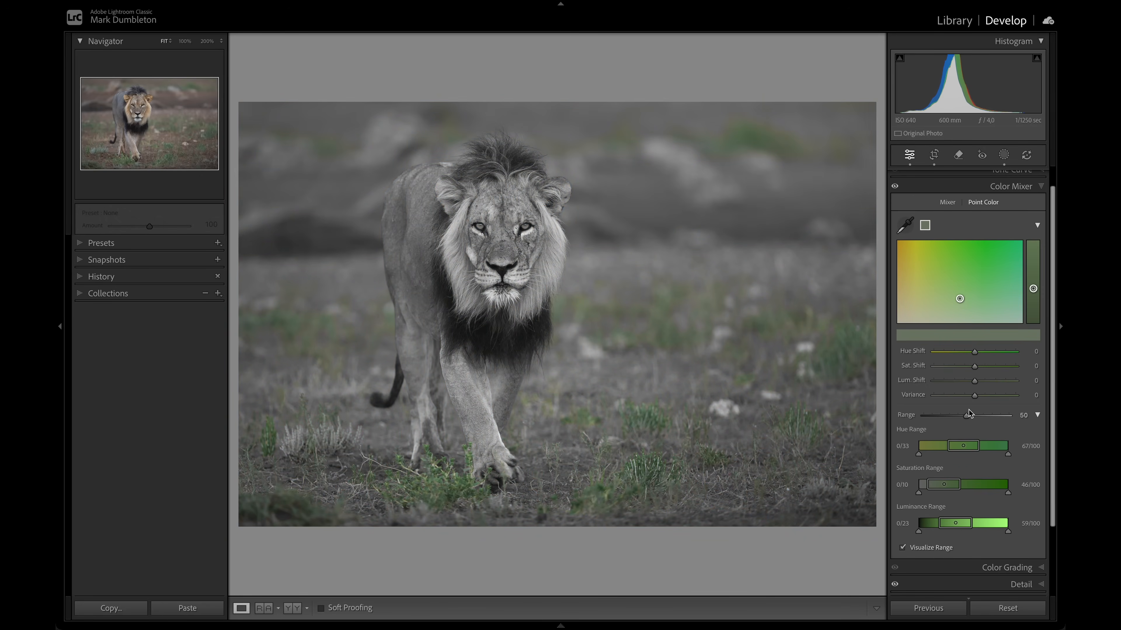
{"action": "left_click_drag", "start_coordinate": [967, 417], "coordinate": [996, 417]}
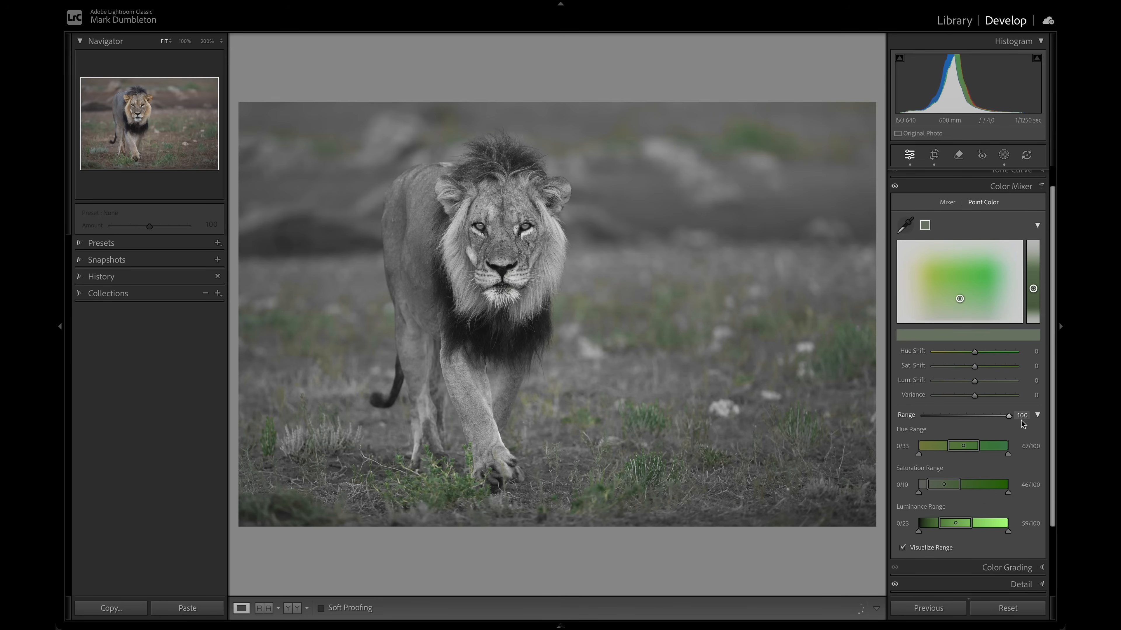
{"action": "left_click_drag", "start_coordinate": [1010, 417], "coordinate": [1024, 424]}
- Mute the sampled greens with Hue Shift -35, Sat. Shift -69 and Variance 66, and turn off the range visualization
{"action": "left_click_drag", "start_coordinate": [974, 367], "coordinate": [950, 369]}
{"action": "left_click", "coordinate": [904, 549]}
{"action": "mouse_move", "coordinate": [949, 369]}
{"action": "left_mouse_down"}
{"action": "mouse_move", "coordinate": [975, 376]}
{"action": "mouse_move", "coordinate": [949, 373]}
{"action": "mouse_move", "coordinate": [969, 355]}
{"action": "mouse_move", "coordinate": [948, 356]}
{"action": "mouse_move", "coordinate": [960, 356]}
{"action": "left_mouse_up"}
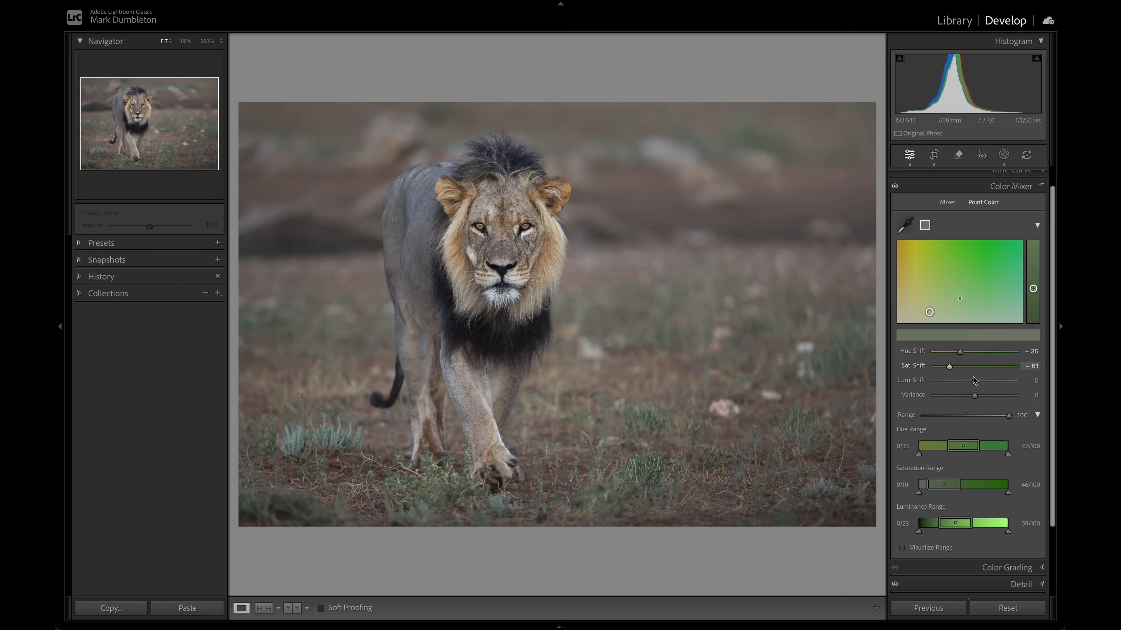
{"action": "mouse_move", "coordinate": [975, 396]}
{"action": "left_mouse_down"}
{"action": "mouse_move", "coordinate": [1009, 395]}
{"action": "mouse_move", "coordinate": [947, 403]}
{"action": "mouse_move", "coordinate": [984, 398]}
{"action": "mouse_move", "coordinate": [948, 369]}
{"action": "left_mouse_up"}
{"action": "left_click_drag", "start_coordinate": [1010, 399], "coordinate": [994, 400]}
- Try a global point colour sample of the mane at Hue Shift -19 and Sat. Shift 14, and delete that sample
{"action": "left_click", "coordinate": [905, 225]}
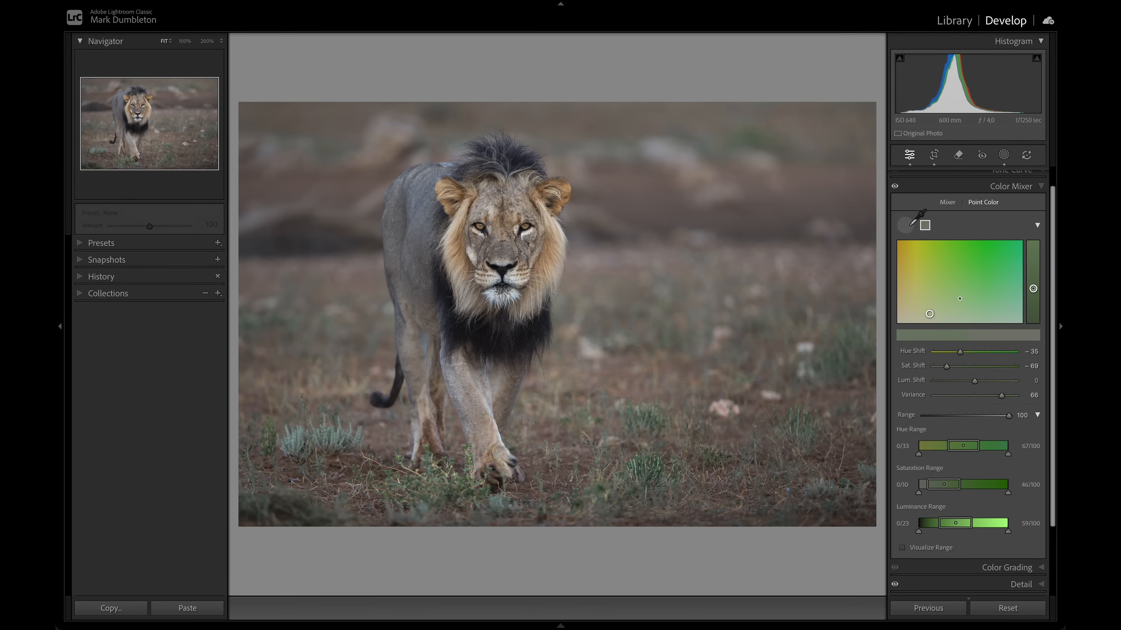
{"action": "left_click", "coordinate": [550, 244]}
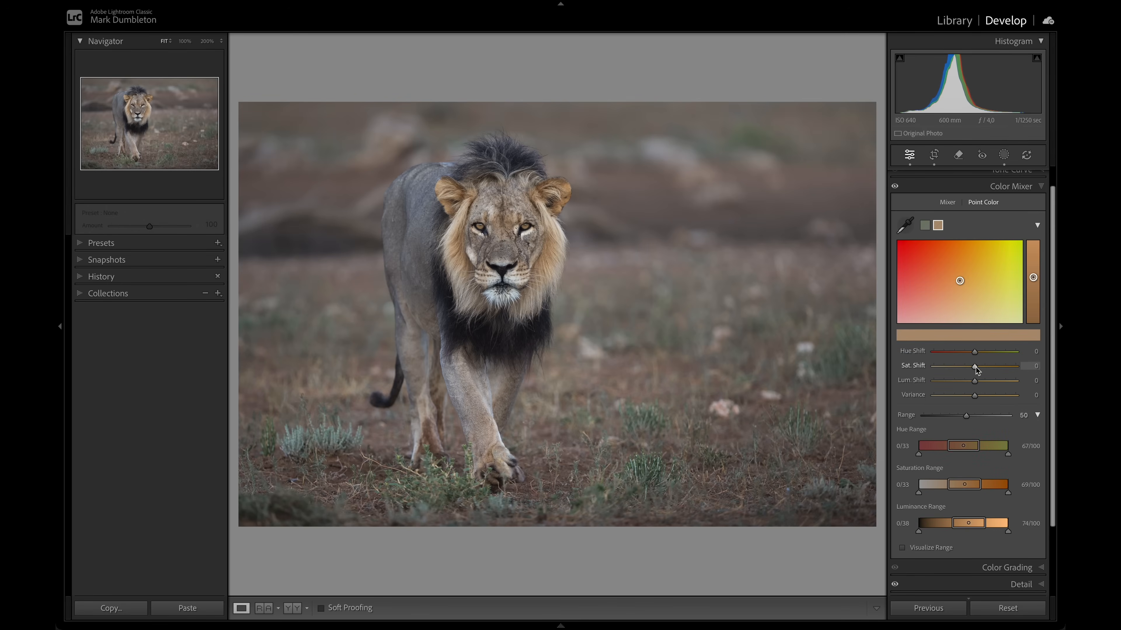
{"action": "left_click_drag", "start_coordinate": [976, 367], "coordinate": [968, 353]}
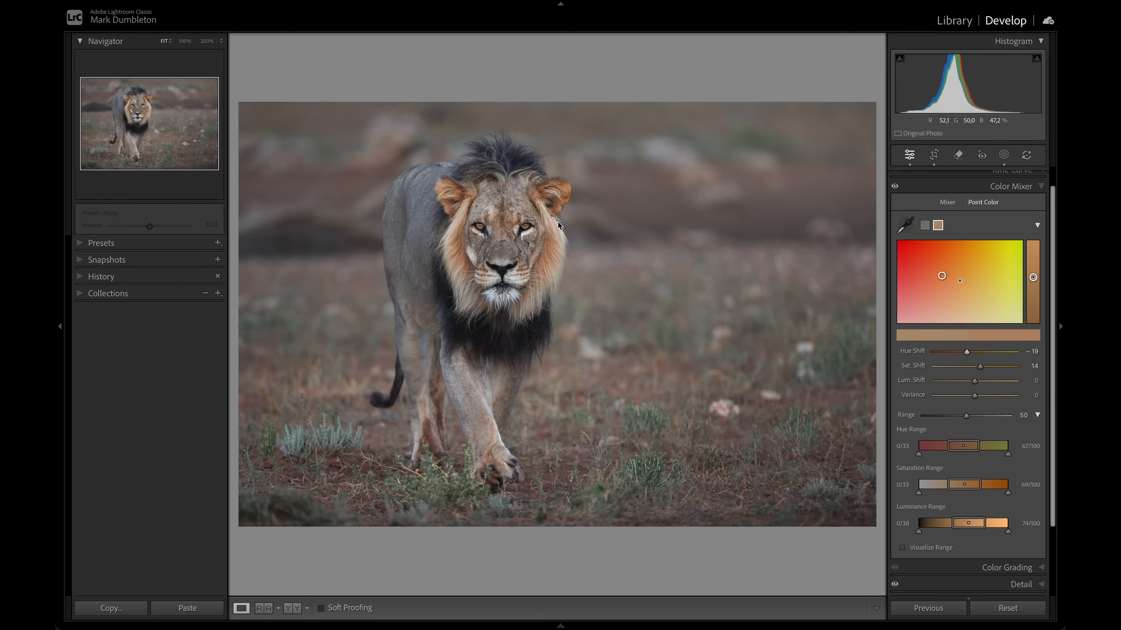
{"action": "right_click", "coordinate": [939, 227]}
{"action": "left_click", "coordinate": [954, 232]}
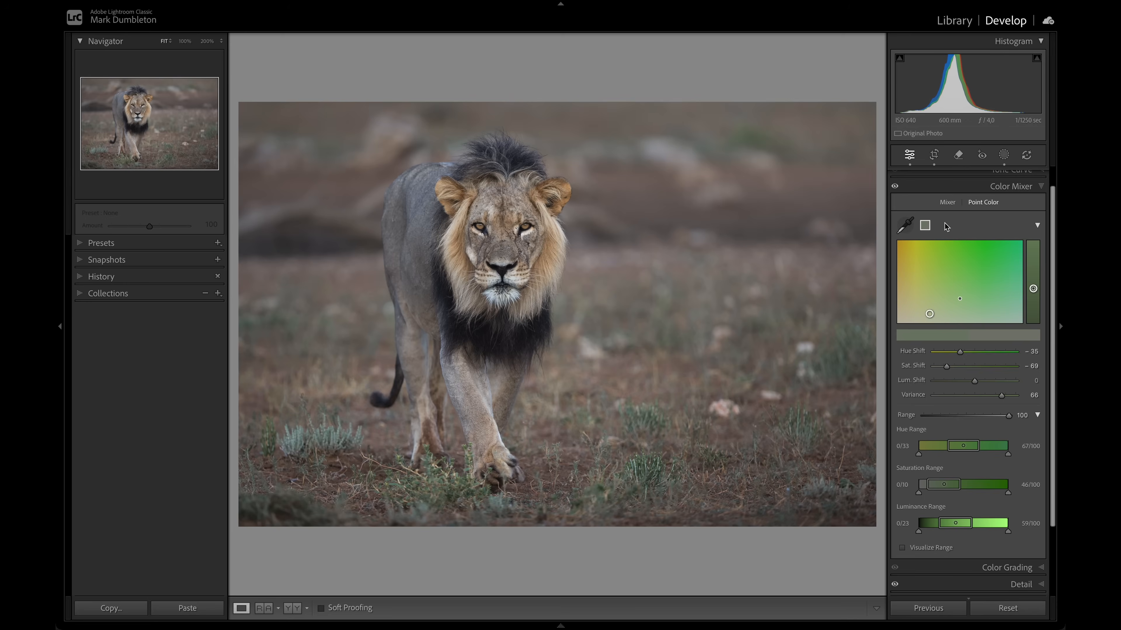
- Add a point colour sample of the orange mane fur to the Lion mask, with the mask overlay hidden
{"action": "left_click", "coordinate": [1003, 155]}
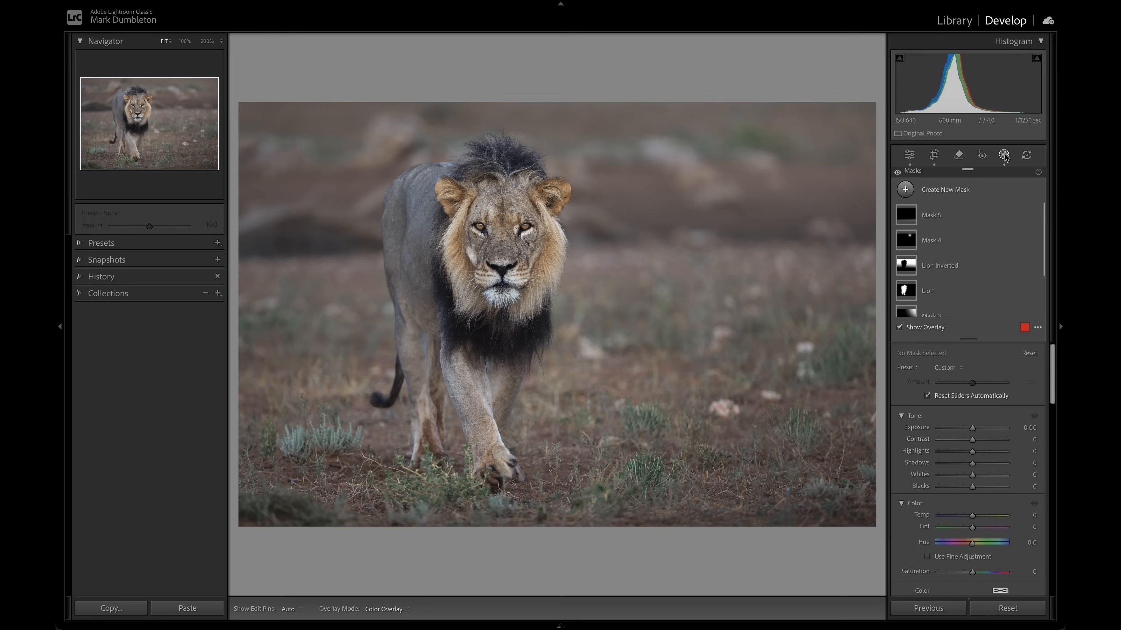
{"action": "scroll", "coordinate": [911, 267], "scroll_direction": "down", "scroll_amount": 1}
{"action": "left_click", "coordinate": [911, 267]}
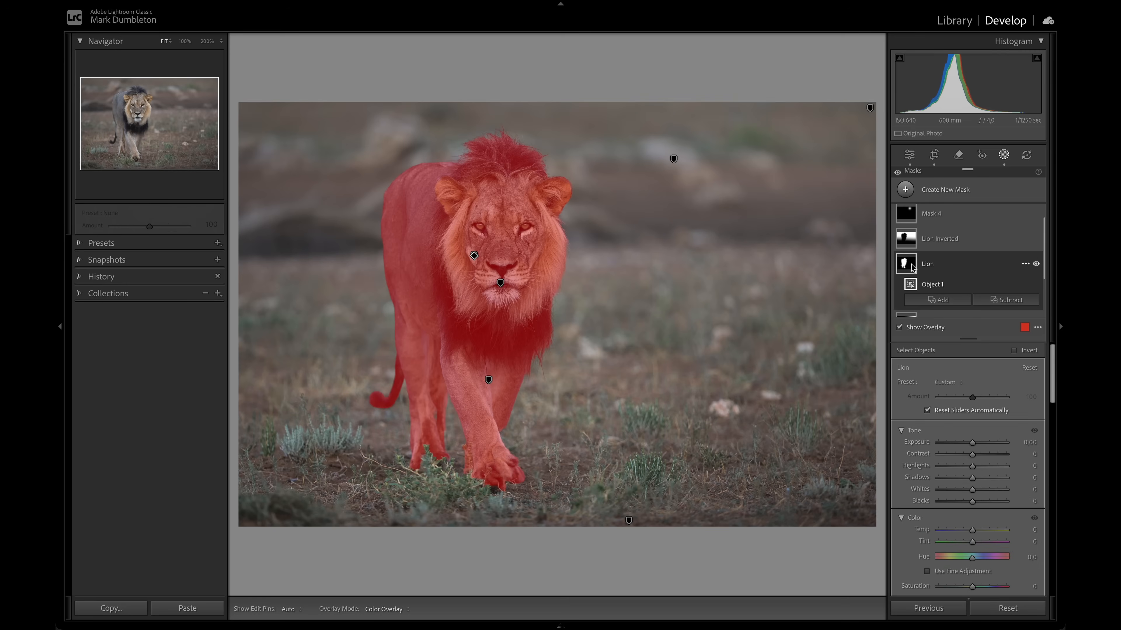
{"action": "scroll", "coordinate": [976, 494], "scroll_direction": "down", "scroll_amount": 5}
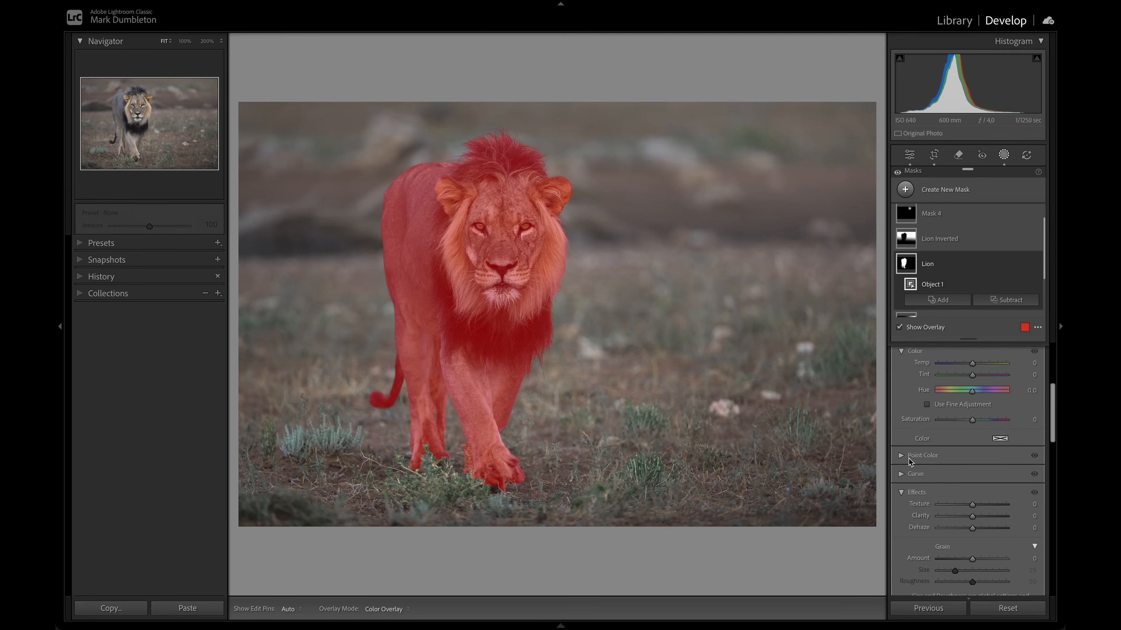
{"action": "left_click", "coordinate": [909, 460]}
{"action": "scroll", "coordinate": [909, 460], "scroll_direction": "down", "scroll_amount": 1}
{"action": "key", "text": "o"}
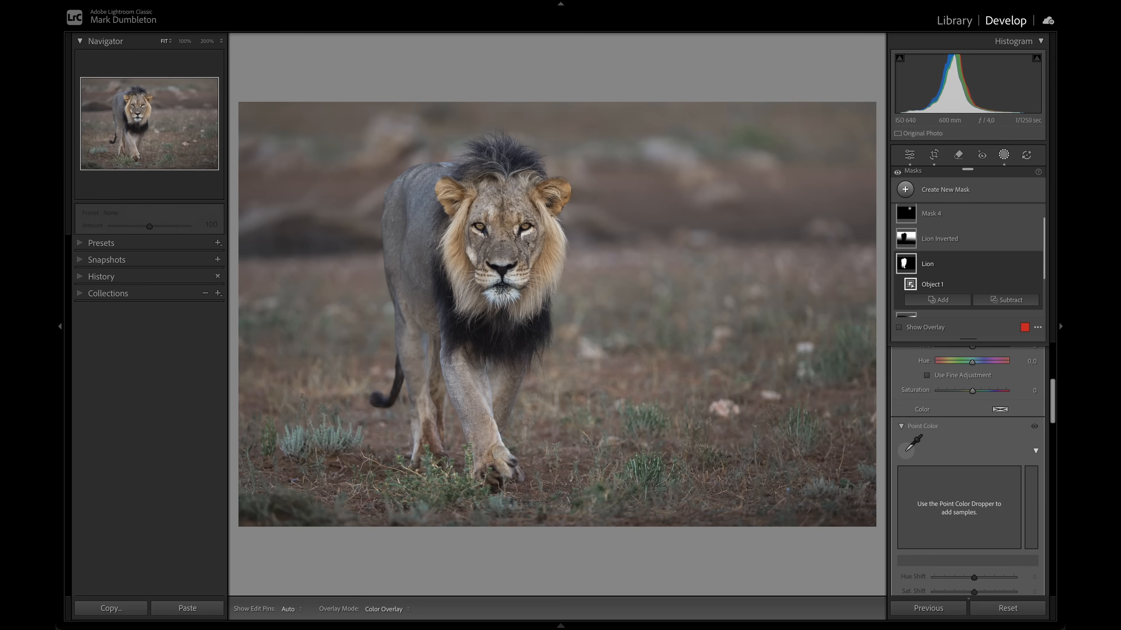
{"action": "left_click", "coordinate": [911, 446]}
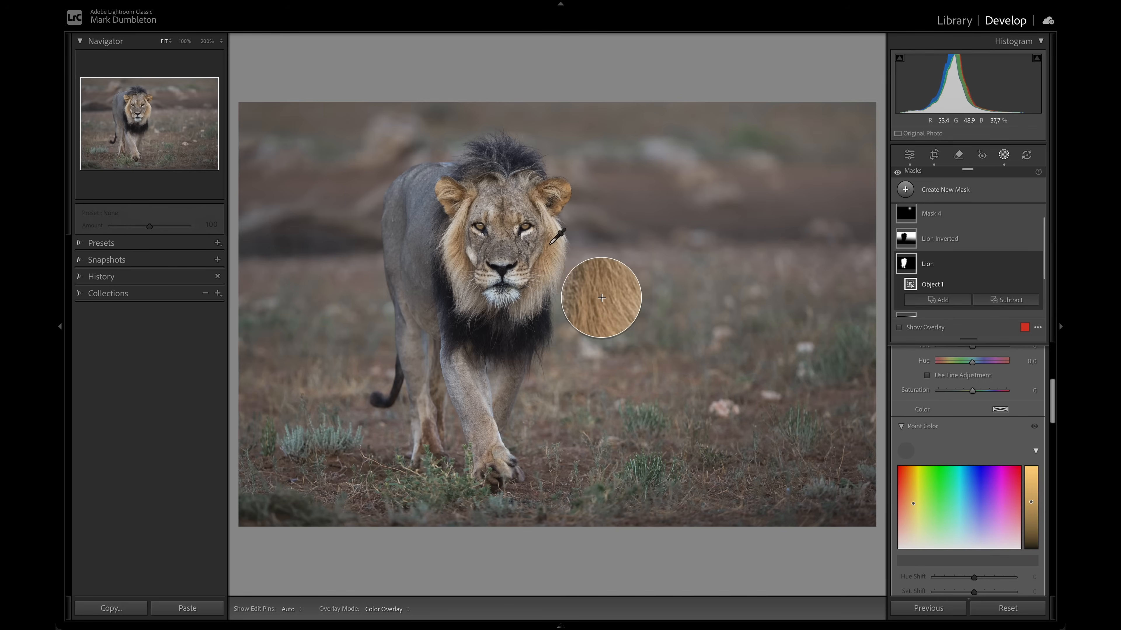
{"action": "left_click", "coordinate": [550, 244]}
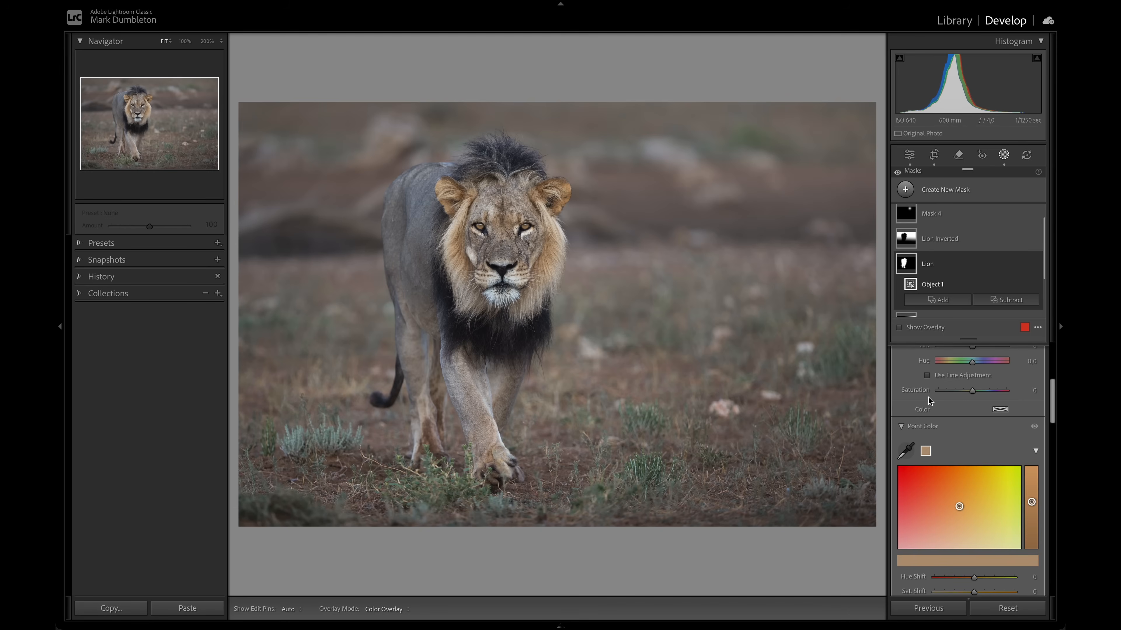
- Set the mane sample to Hue Shift -10 and Sat. Shift 15, compare with the Lion mask hidden, and leave masking
{"action": "scroll", "coordinate": [1007, 446], "scroll_direction": "down", "scroll_amount": 2}
{"action": "scroll", "coordinate": [1006, 445], "scroll_direction": "down", "scroll_amount": 1}
{"action": "left_click_drag", "start_coordinate": [974, 524], "coordinate": [971, 515]}
{"action": "left_click", "coordinate": [1036, 264]}
{"action": "left_click", "coordinate": [1036, 264]}
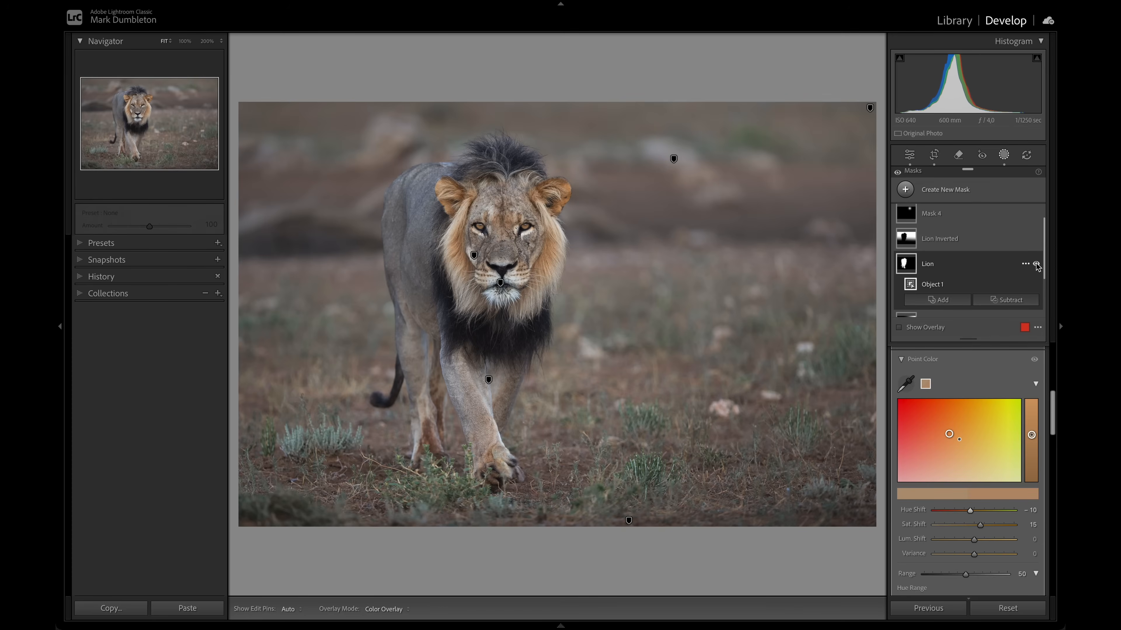
{"action": "left_click", "coordinate": [1036, 264]}
{"action": "left_click", "coordinate": [1036, 264]}
{"action": "left_click", "coordinate": [1036, 264]}
{"action": "left_click", "coordinate": [1036, 264]}
{"action": "left_click", "coordinate": [1004, 154]}
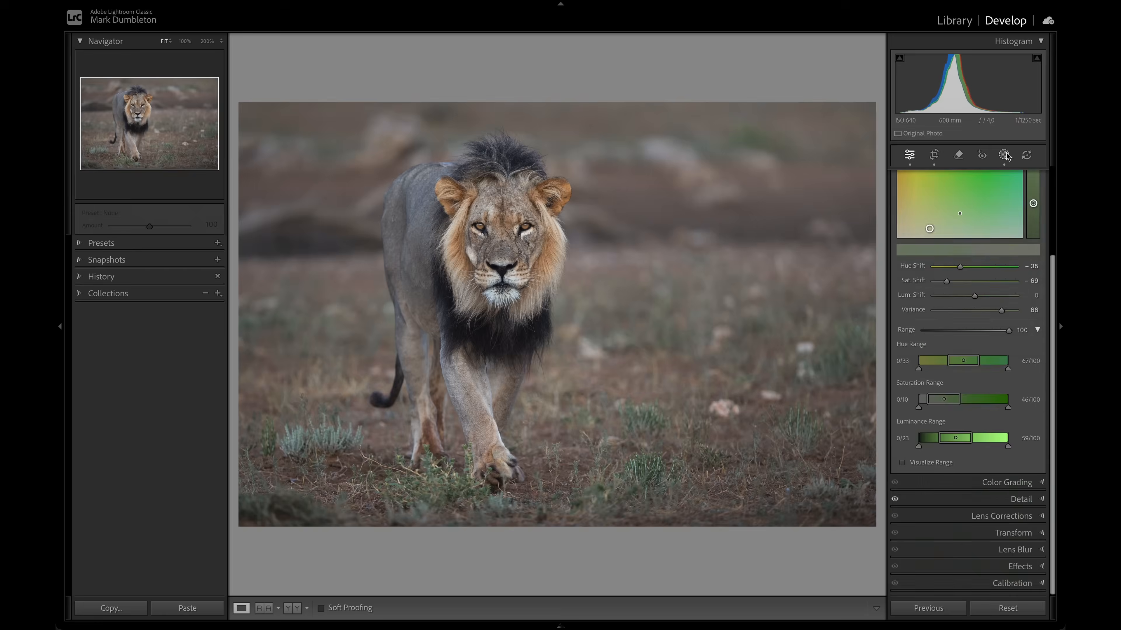
- Colour grade the shadows blue at hue 220, saturation 40 and luminance -10, with Balance +79
{"action": "left_click", "coordinate": [1013, 481]}
{"action": "left_click_drag", "start_coordinate": [932, 388], "coordinate": [924, 394]}
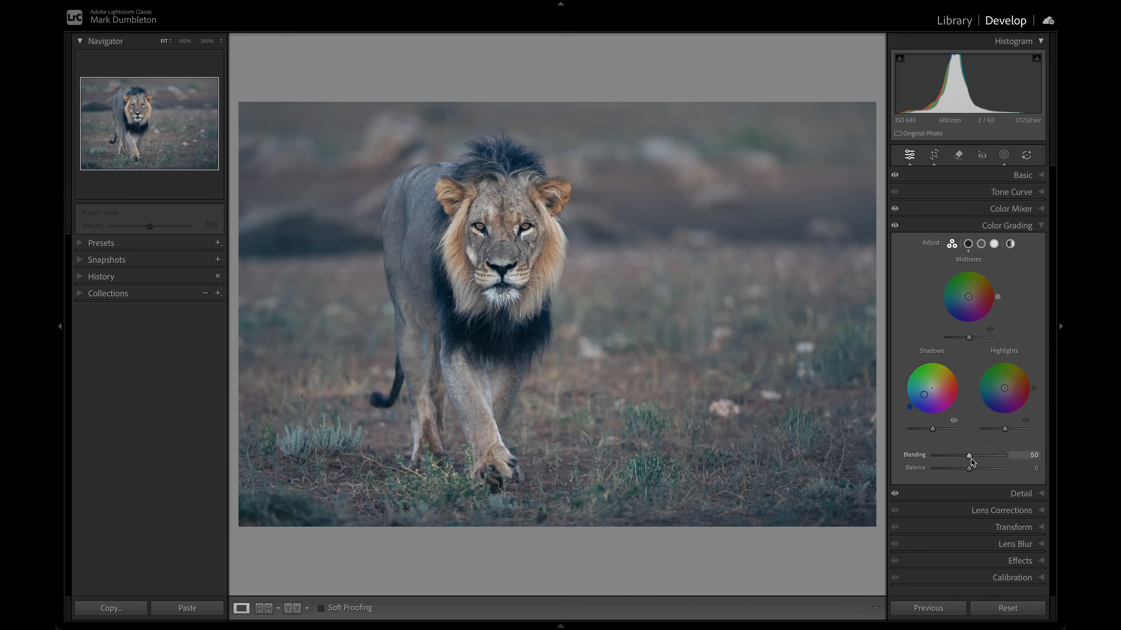
{"action": "left_click_drag", "start_coordinate": [974, 469], "coordinate": [996, 470]}
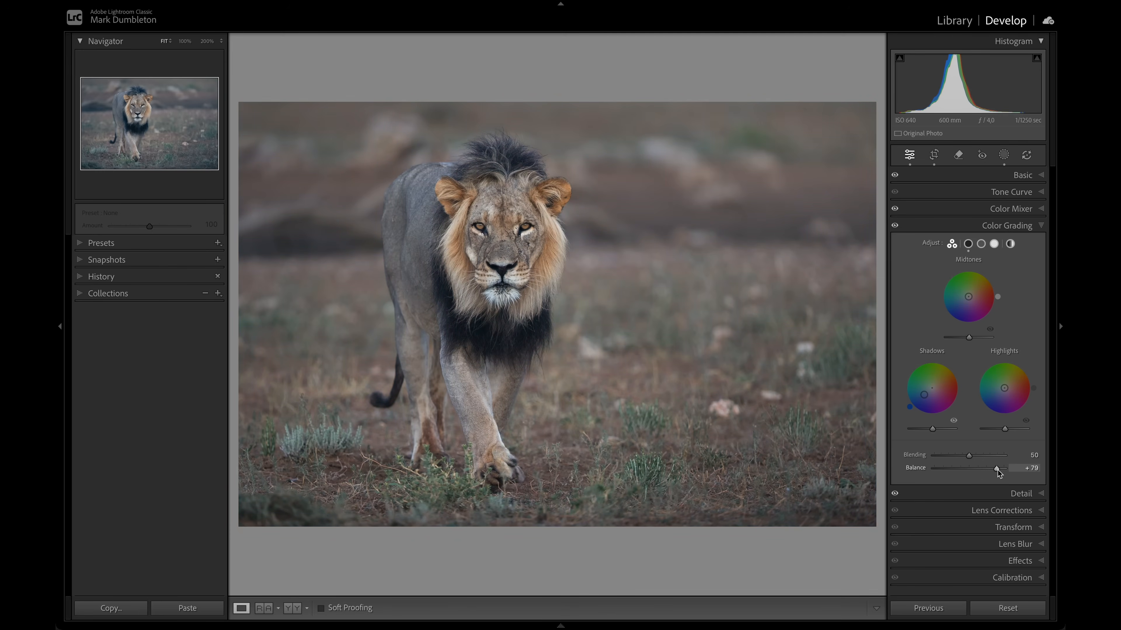
{"action": "left_click_drag", "start_coordinate": [933, 433], "coordinate": [926, 393]}
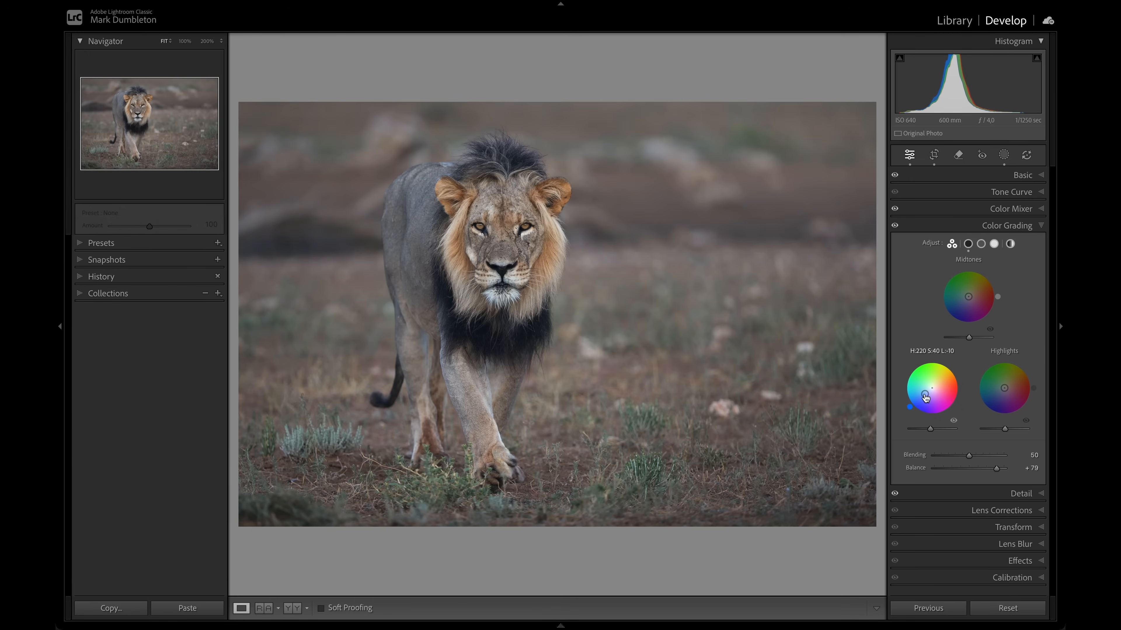
- Warm the white balance to Temp 4194, and raise the blue shadow grade to saturation 87 with Blending 34 and Balance +80
{"action": "left_click", "coordinate": [1019, 175]}
{"action": "left_click_drag", "start_coordinate": [953, 250], "coordinate": [952, 250]}
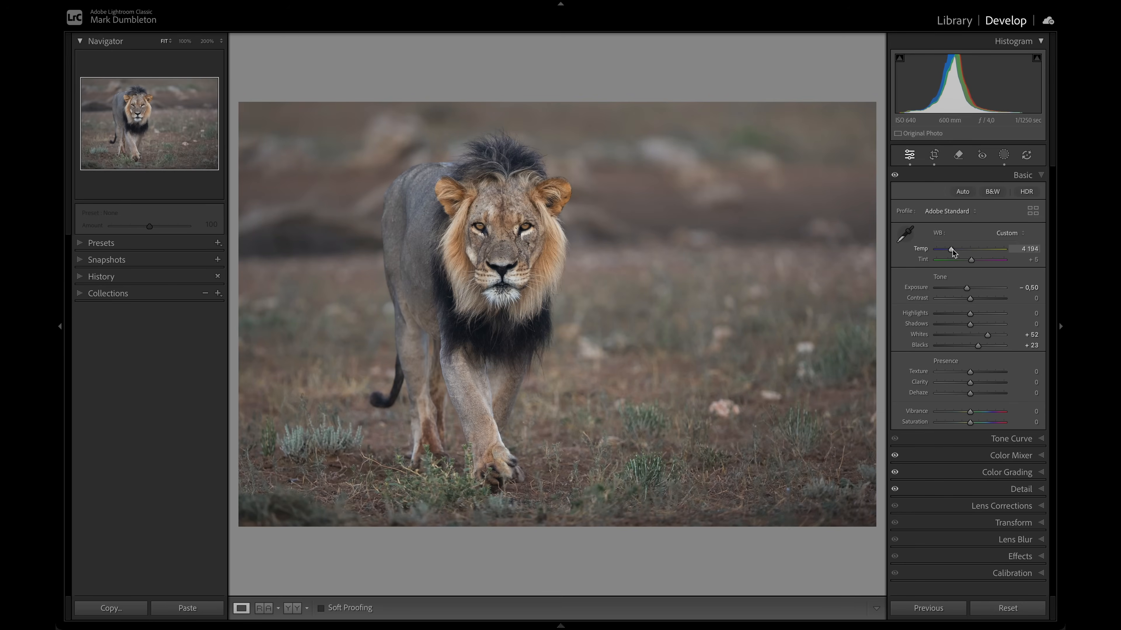
{"action": "left_click", "coordinate": [1009, 473]}
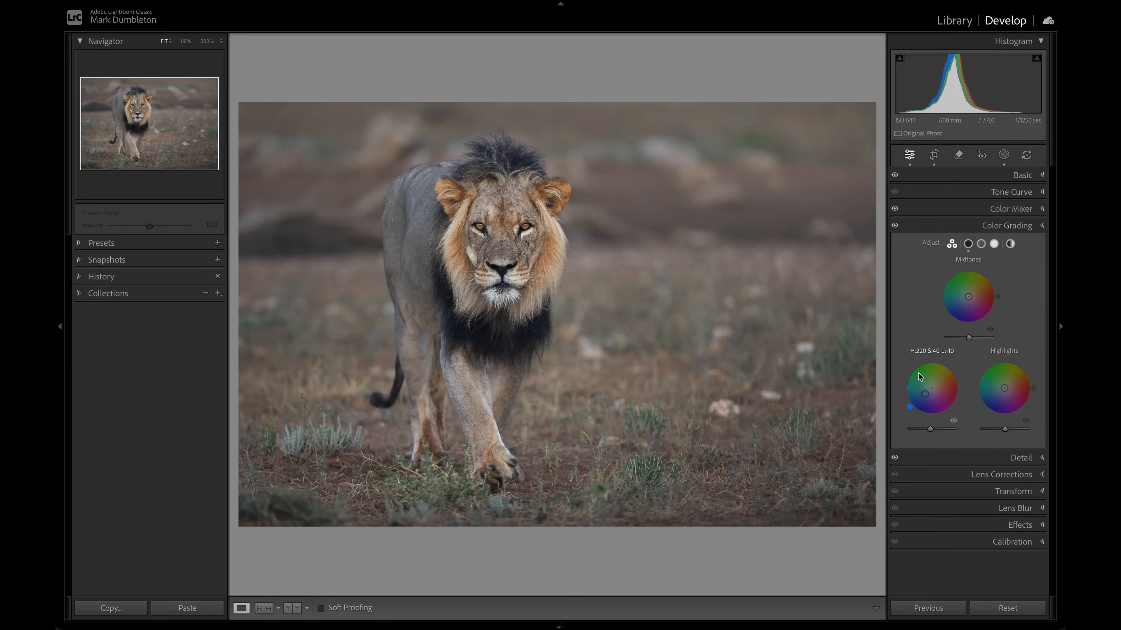
{"action": "left_click_drag", "start_coordinate": [923, 395], "coordinate": [918, 399]}
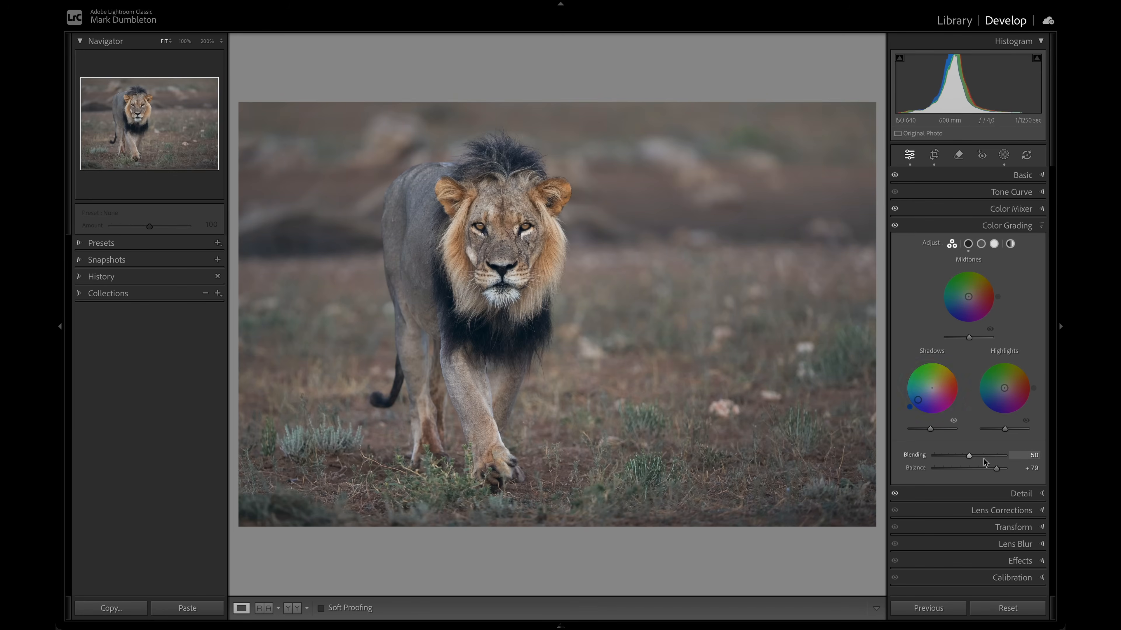
{"action": "left_click_drag", "start_coordinate": [985, 470], "coordinate": [956, 459]}
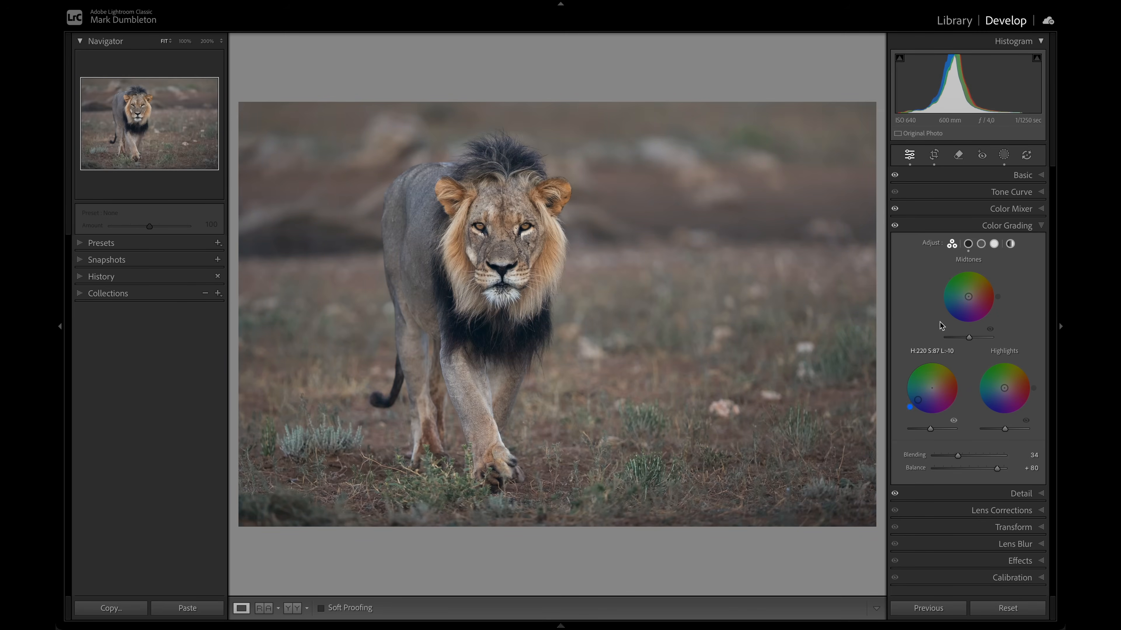
- Apply the Black Fade 1 preset from the MD Presets - Lightroom Tools V1.3 group
{"action": "left_click", "coordinate": [113, 248]}
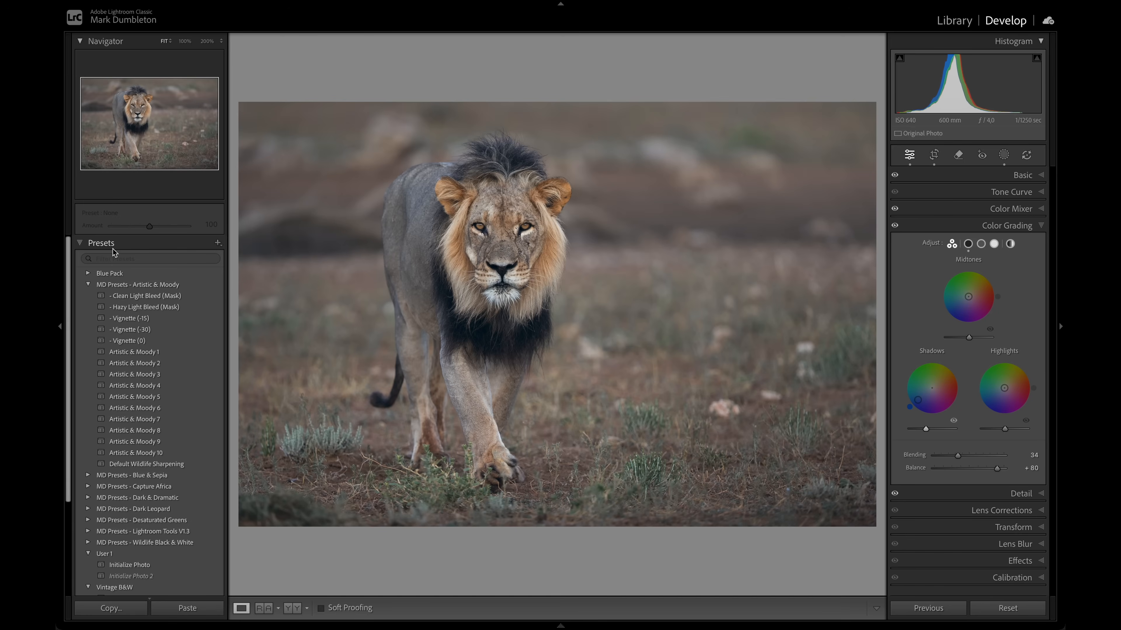
{"action": "left_click", "coordinate": [87, 285]}
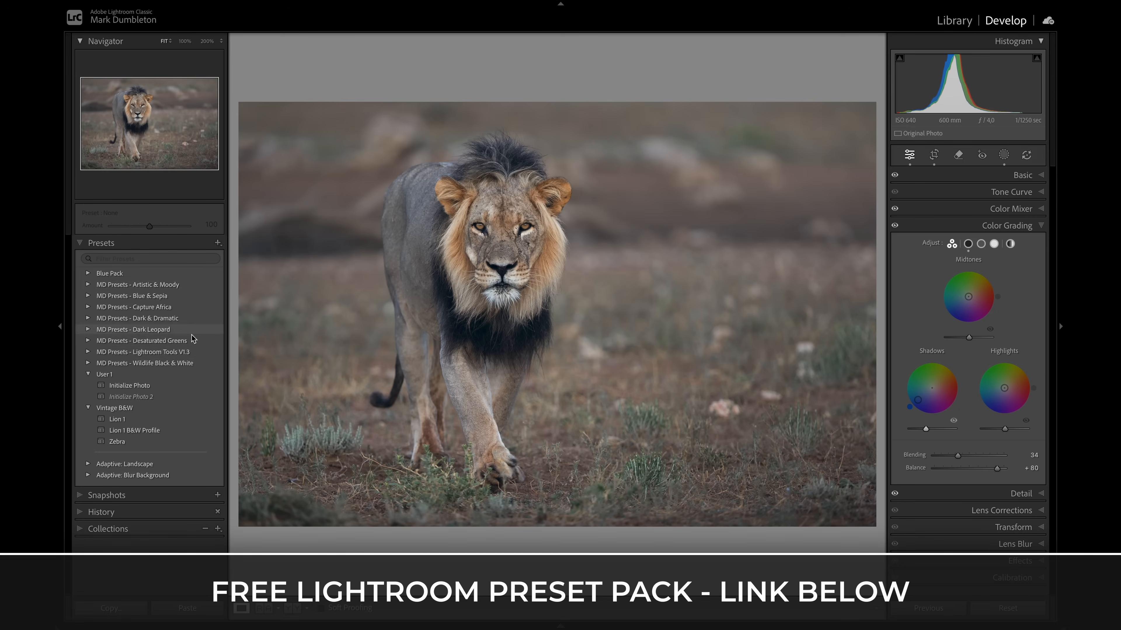
{"action": "left_click", "coordinate": [89, 352]}
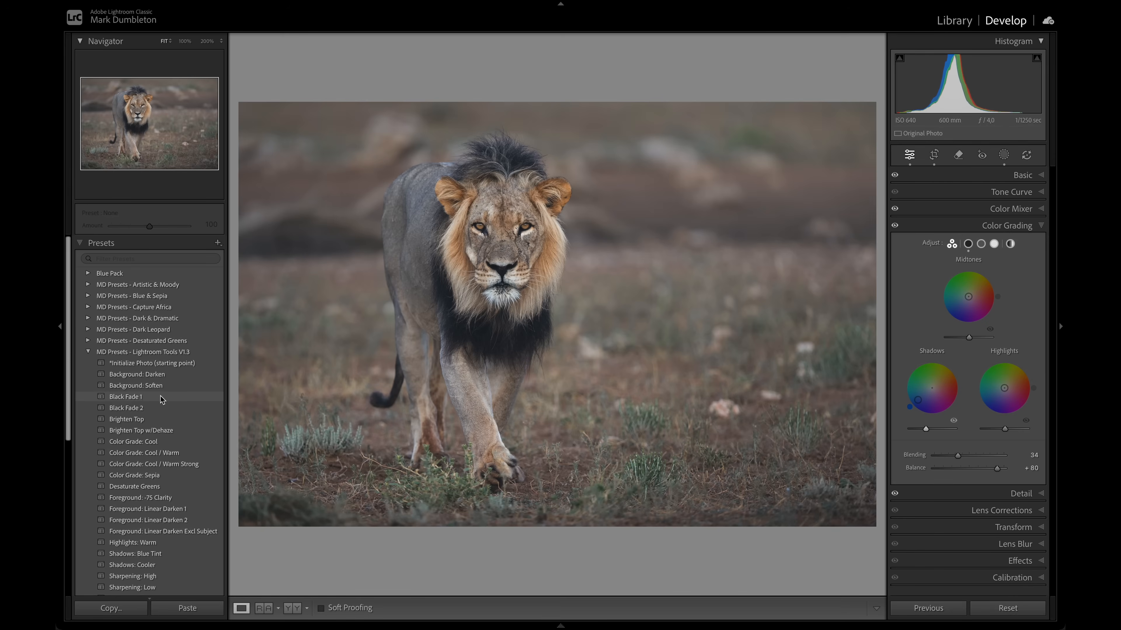
{"action": "left_click", "coordinate": [139, 397]}
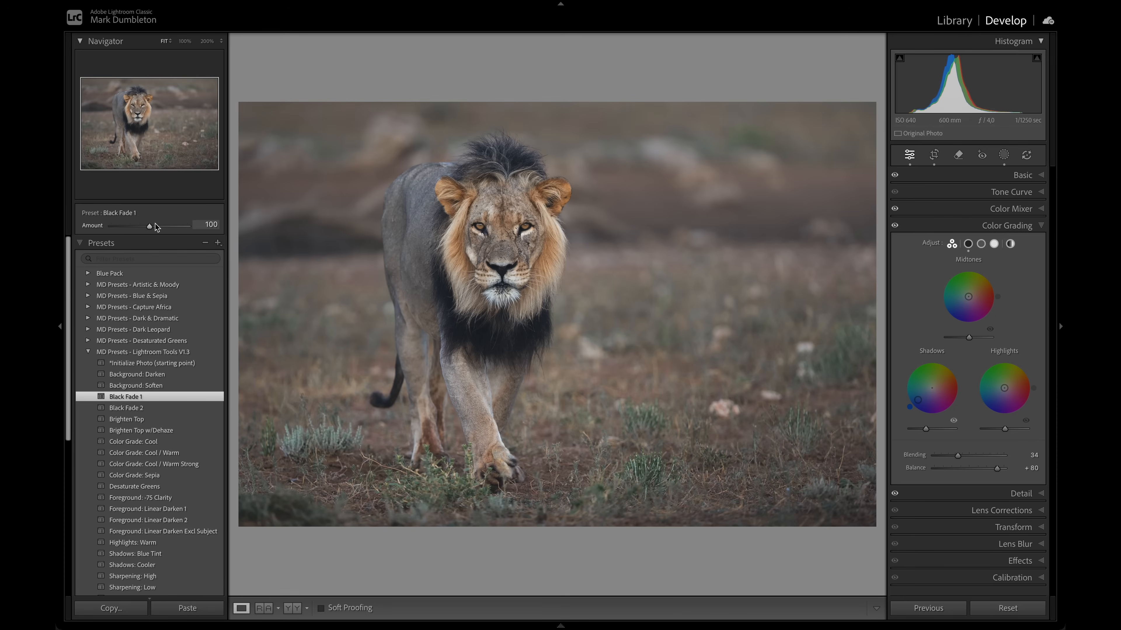
- Create an inverted radial gradient mask centred on the lion's face and darken the surroundings with Exposure -0.09
{"action": "left_click", "coordinate": [1004, 154]}
{"action": "left_click", "coordinate": [905, 189]}
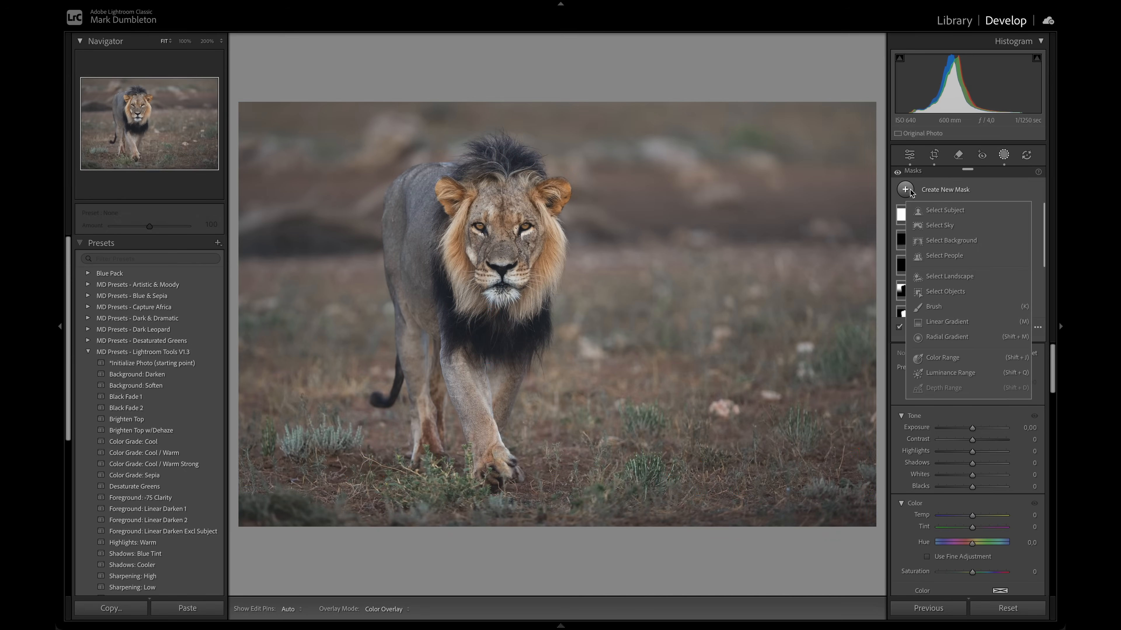
{"action": "left_click", "coordinate": [953, 337]}
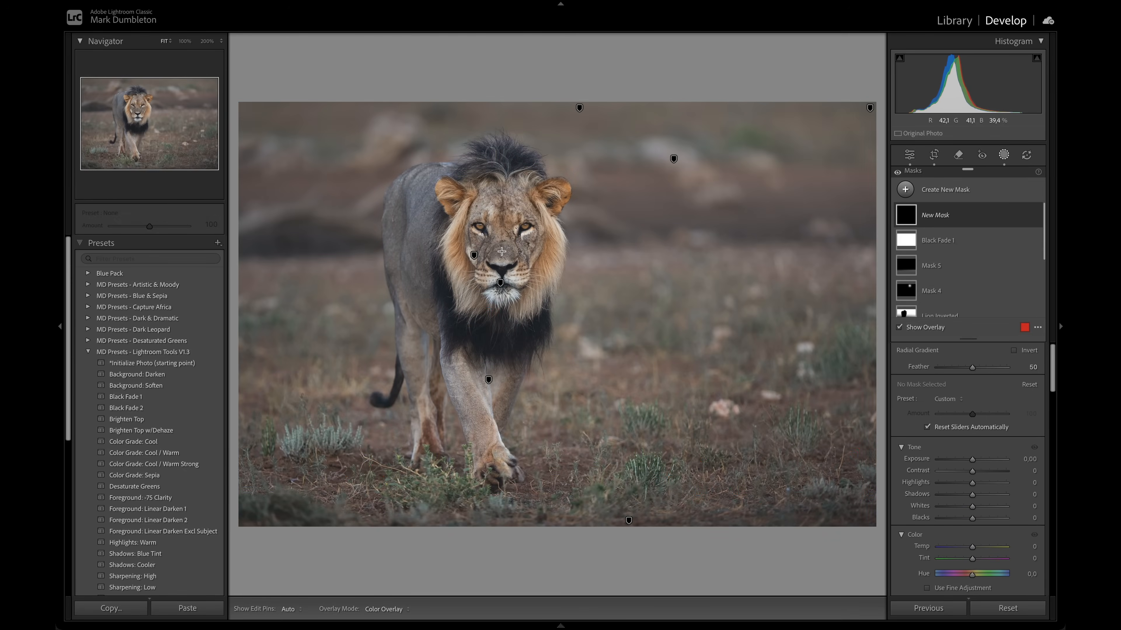
{"action": "left_click_drag", "start_coordinate": [502, 251], "coordinate": [683, 385]}
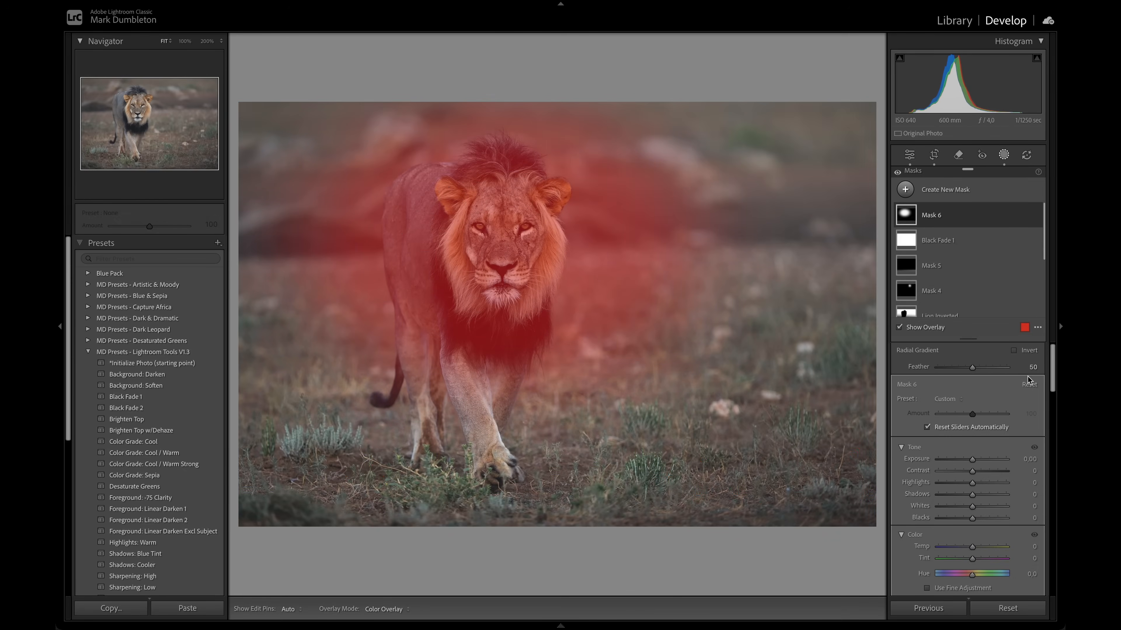
{"action": "left_click", "coordinate": [1028, 357]}
{"action": "left_click_drag", "start_coordinate": [972, 459], "coordinate": [972, 462]}
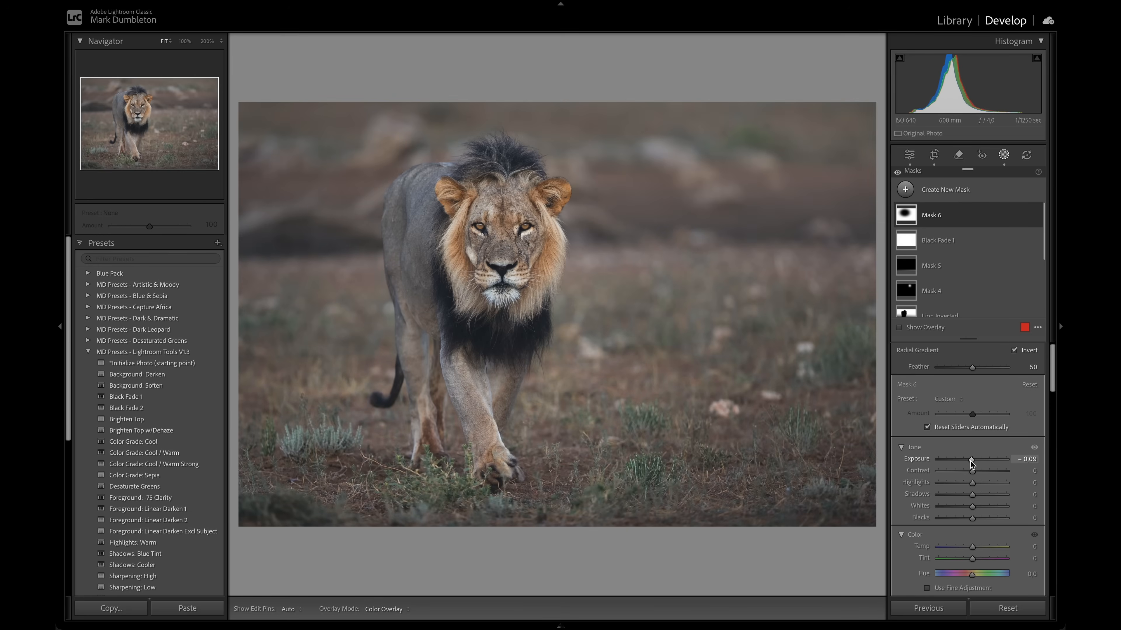
- Enlarge the radial gradient so it surrounds the whole lion, and set its Feather to 27
{"action": "left_click_drag", "start_coordinate": [504, 349], "coordinate": [502, 510]}
{"action": "left_click_drag", "start_coordinate": [294, 251], "coordinate": [258, 254]}
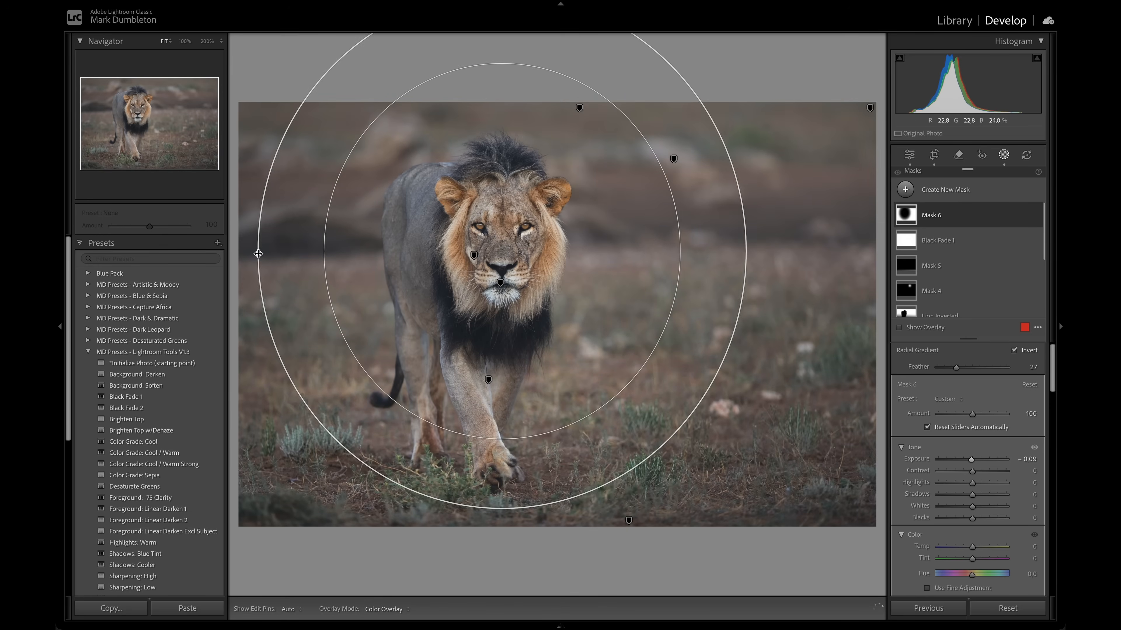
{"action": "mouse_move", "coordinate": [1036, 217]}
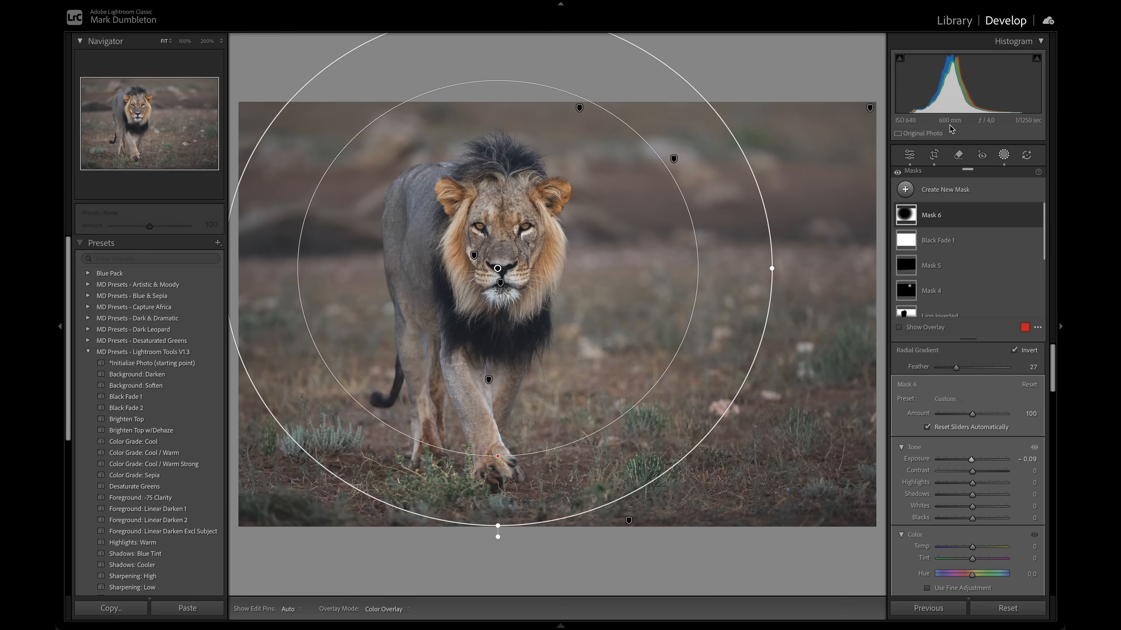
- Brighten the existing radial gradient mask at the photo's upper-right corner by setting its Exposure to 0.64
{"action": "left_click", "coordinate": [870, 107]}
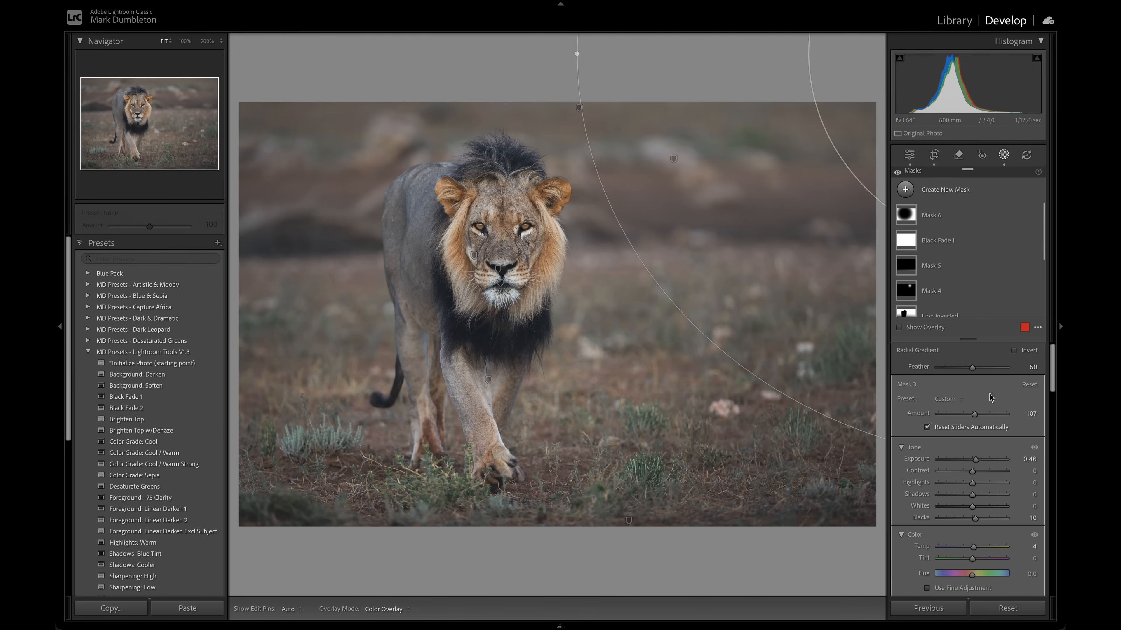
{"action": "left_click_drag", "start_coordinate": [979, 462], "coordinate": [979, 462]}
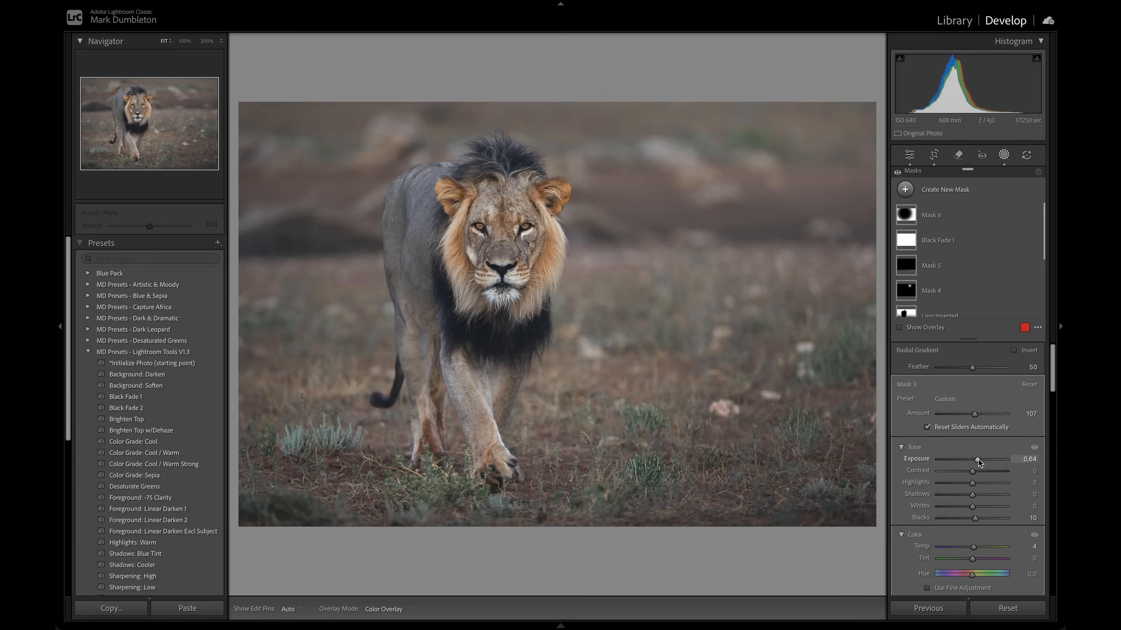
{"action": "mouse_move", "coordinate": [998, 256]}
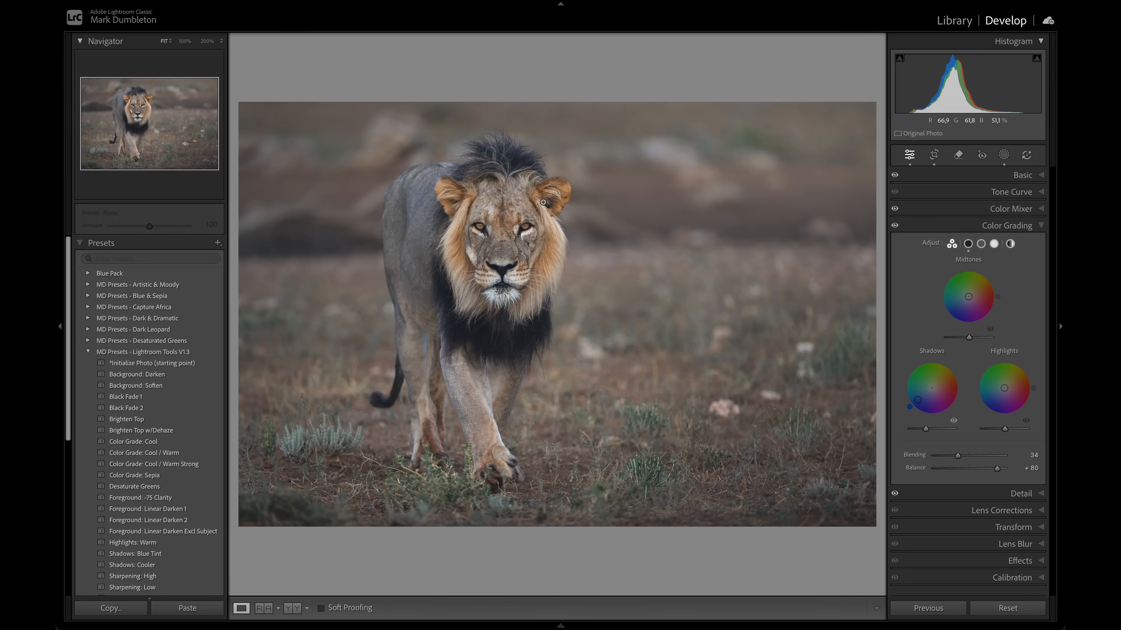
- Sharpen the photo with Amount 59, Radius 0.5, Detail 15 and Masking 40, checking the lion's face and the masking preview
{"action": "left_click", "coordinate": [511, 226]}
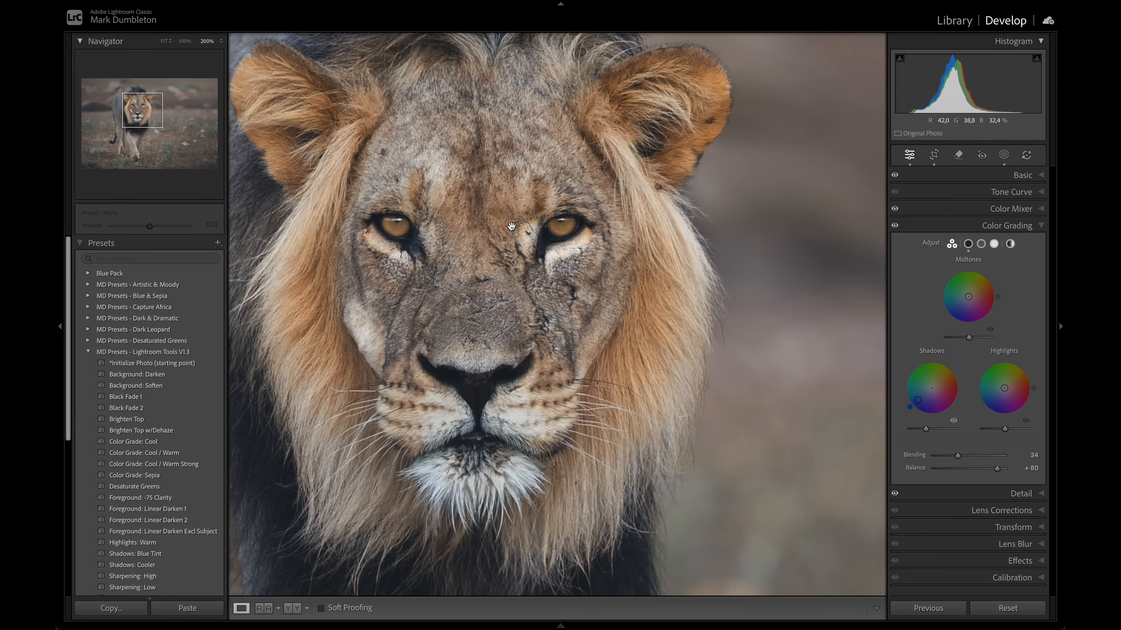
{"action": "left_click", "coordinate": [1021, 494]}
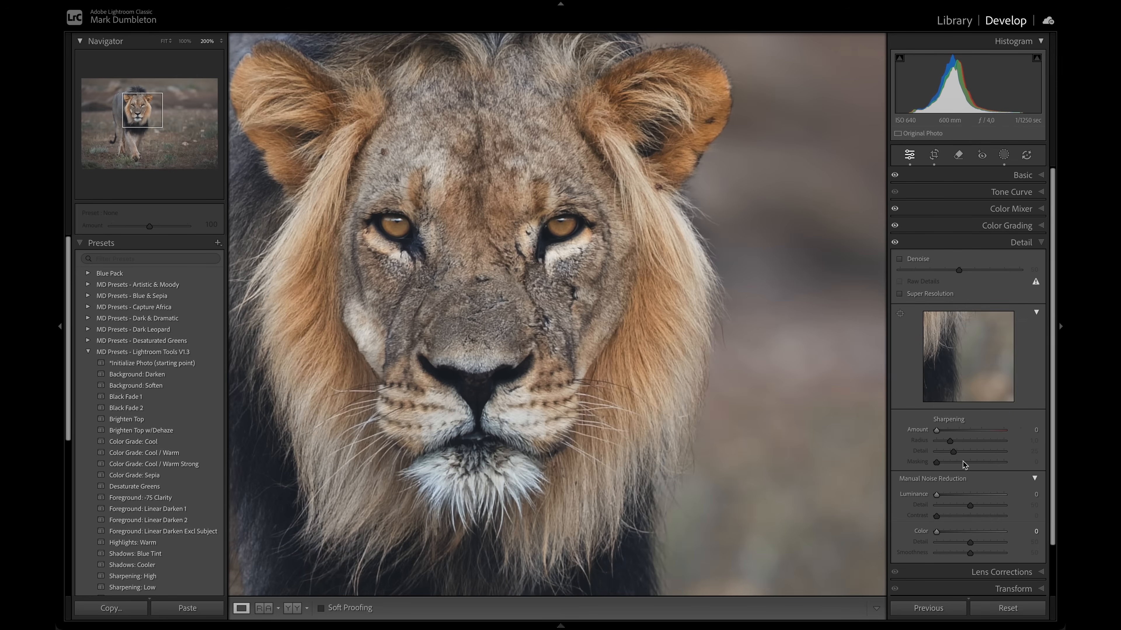
{"action": "left_click", "coordinate": [962, 432]}
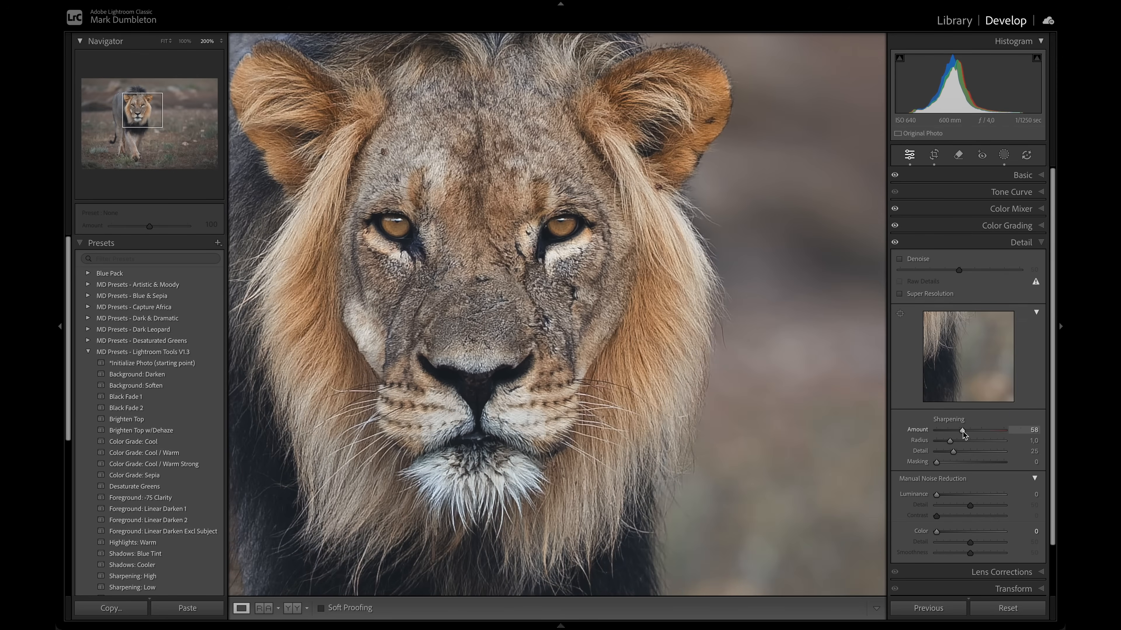
{"action": "left_click_drag", "start_coordinate": [963, 432], "coordinate": [937, 443]}
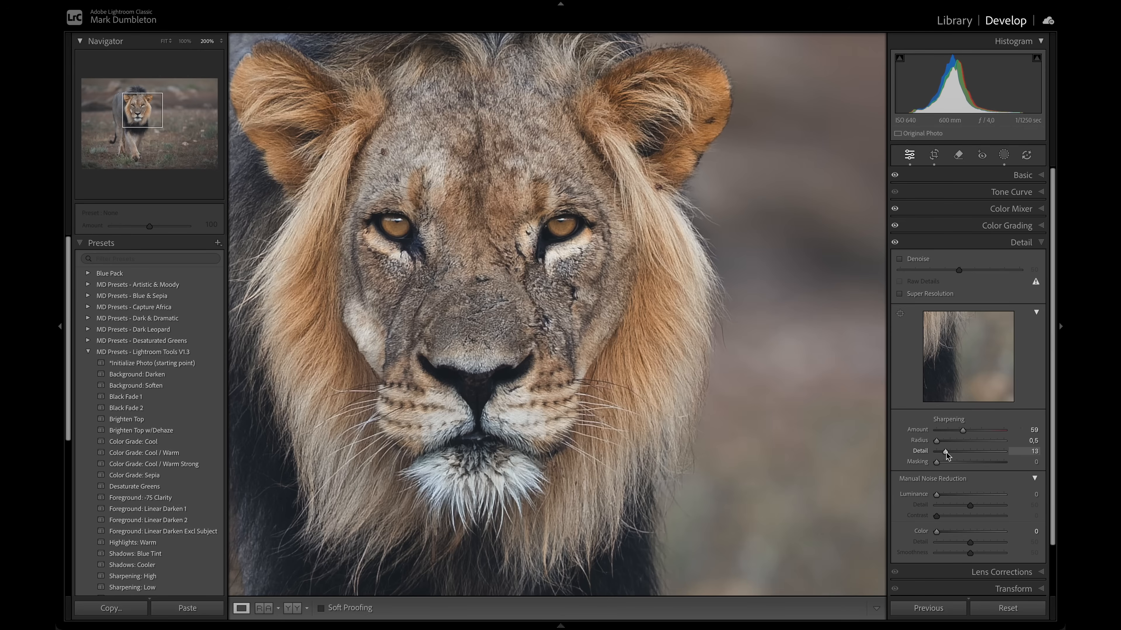
{"action": "left_click_drag", "start_coordinate": [945, 453], "coordinate": [965, 463]}
{"action": "key", "text": "z"}
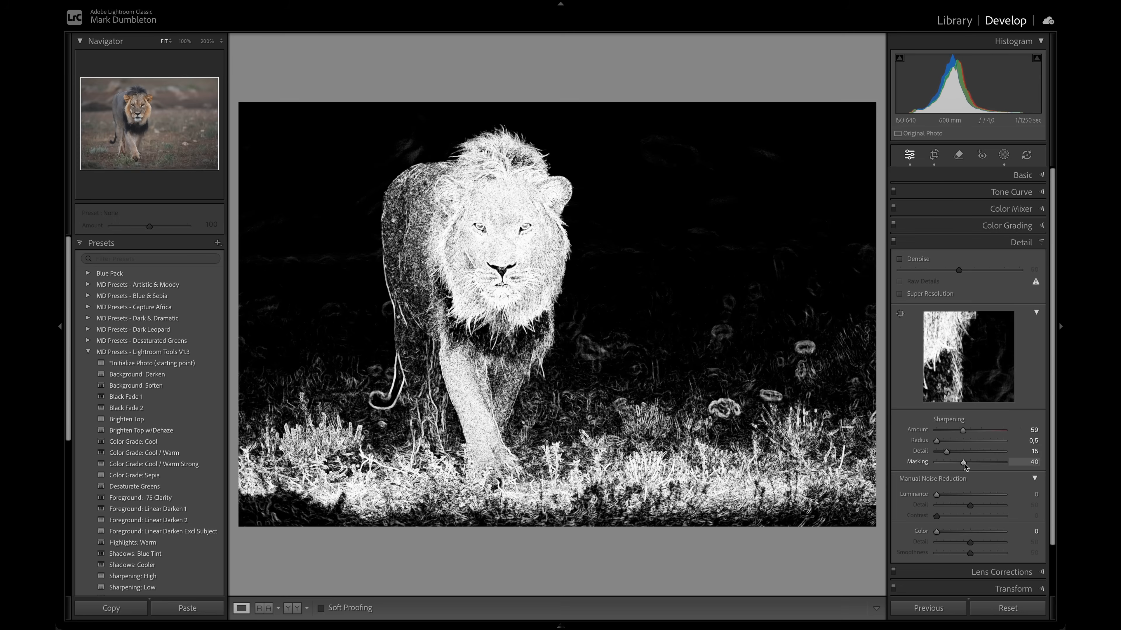
{"action": "left_click_drag", "start_coordinate": [964, 463], "coordinate": [964, 463]}
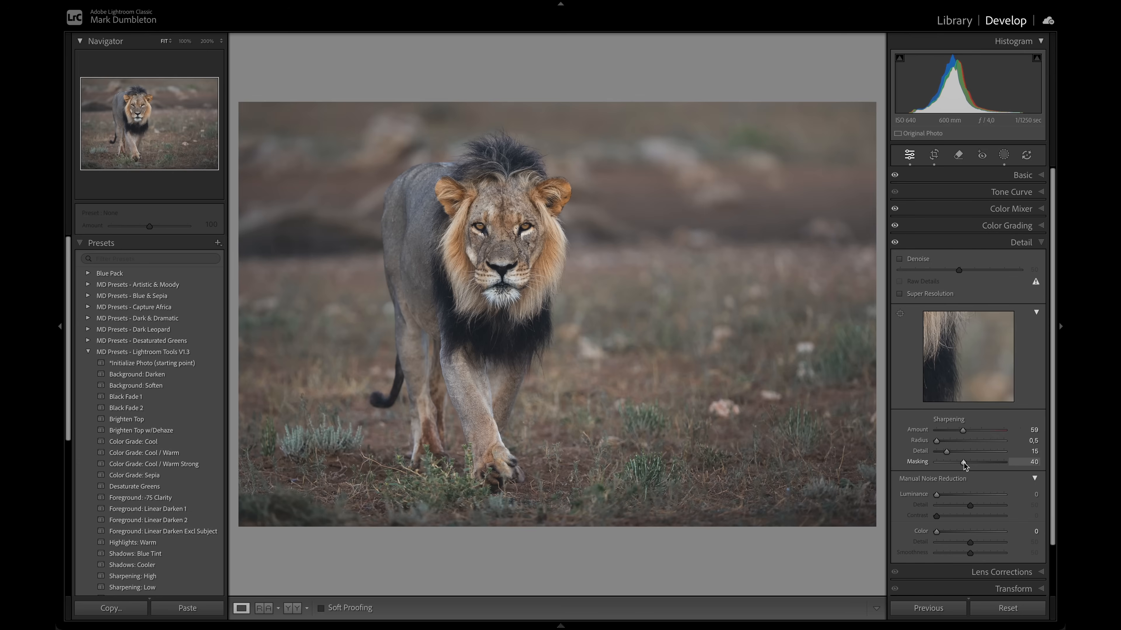
- Shift the photo's overall white balance slightly towards magenta by setting Tint to +10
{"action": "key", "text": "ctrl+1"}
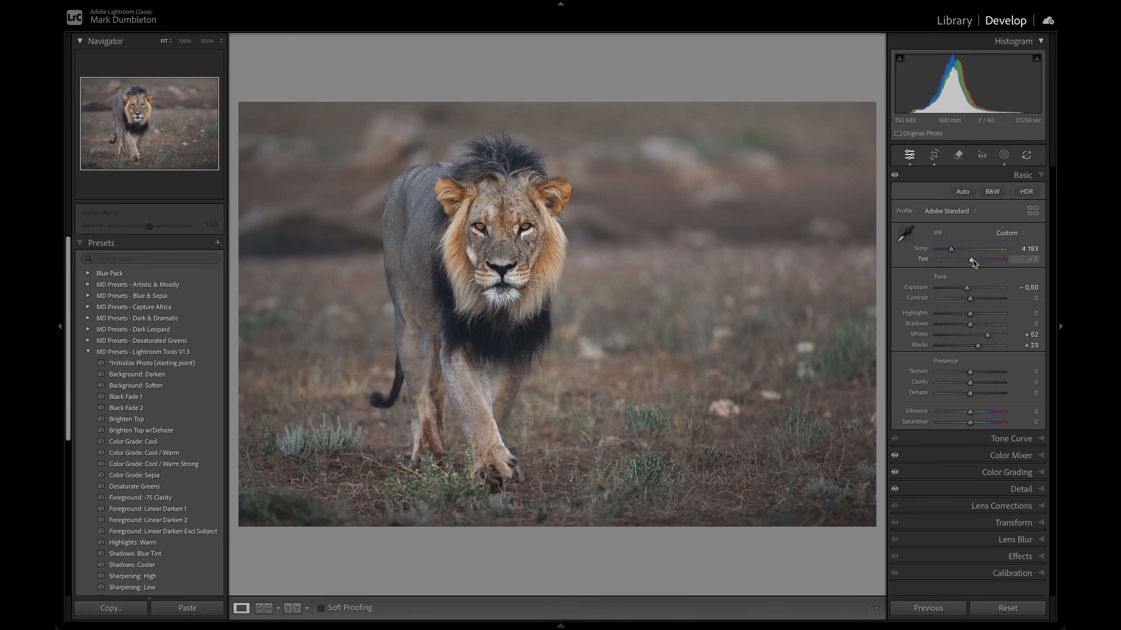
{"action": "left_click_drag", "start_coordinate": [973, 260], "coordinate": [974, 261]}
{"action": "key", "text": "Up"}
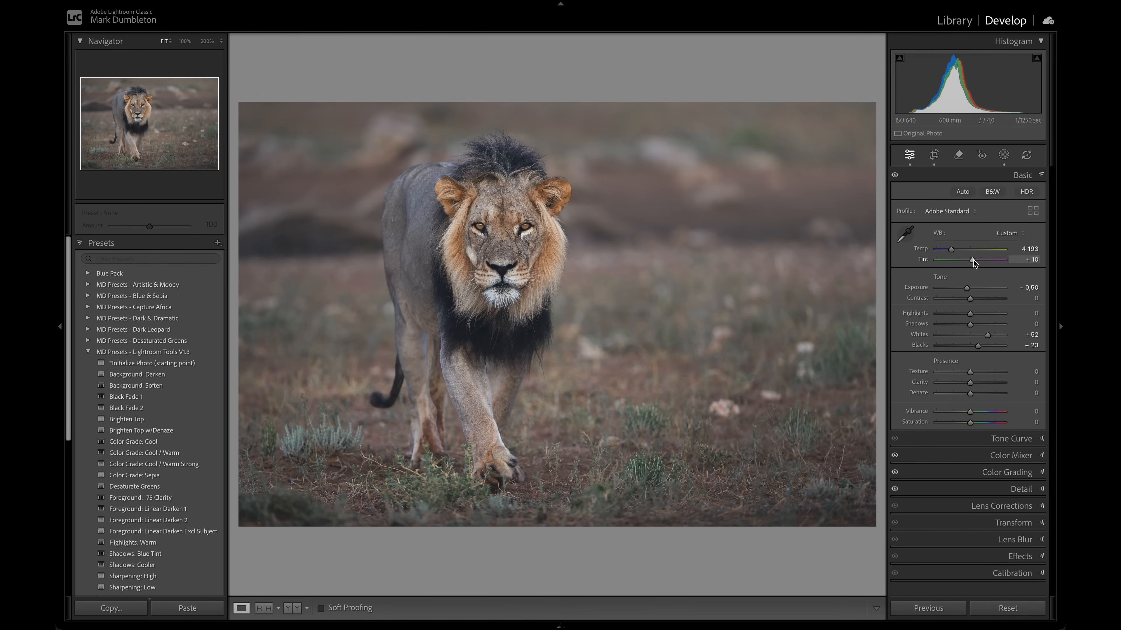